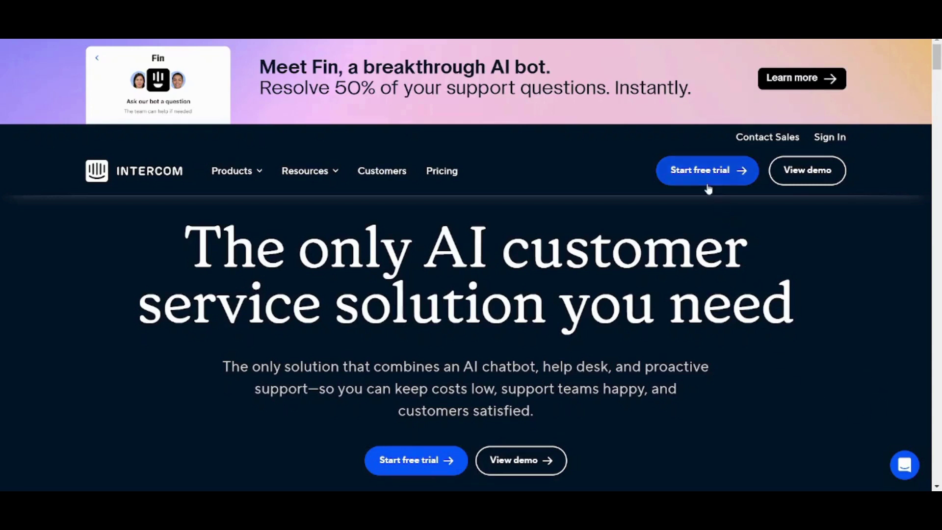
- Open the Intercom sign-in page from the homepage's top navigation
left_click(840, 138)
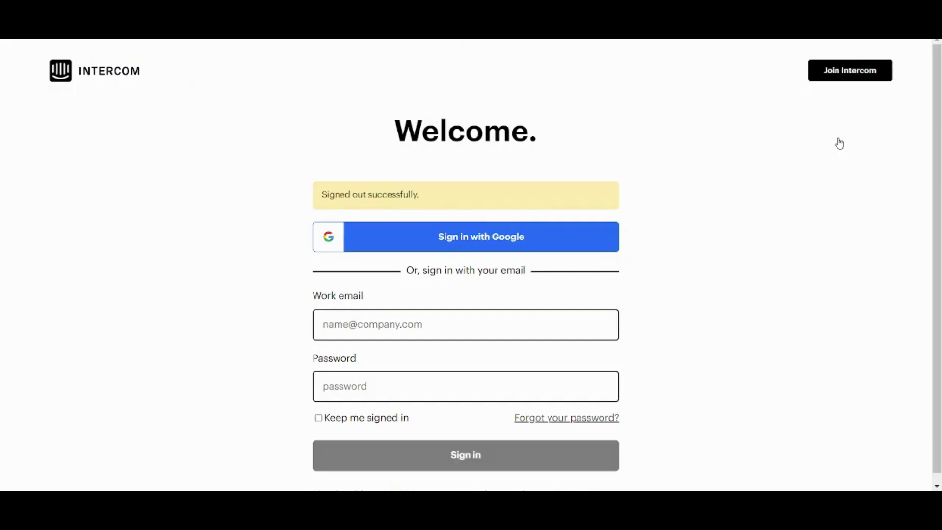
- Sign in with Google by choosing your account to reach the Getting started guide
left_click(536, 236)
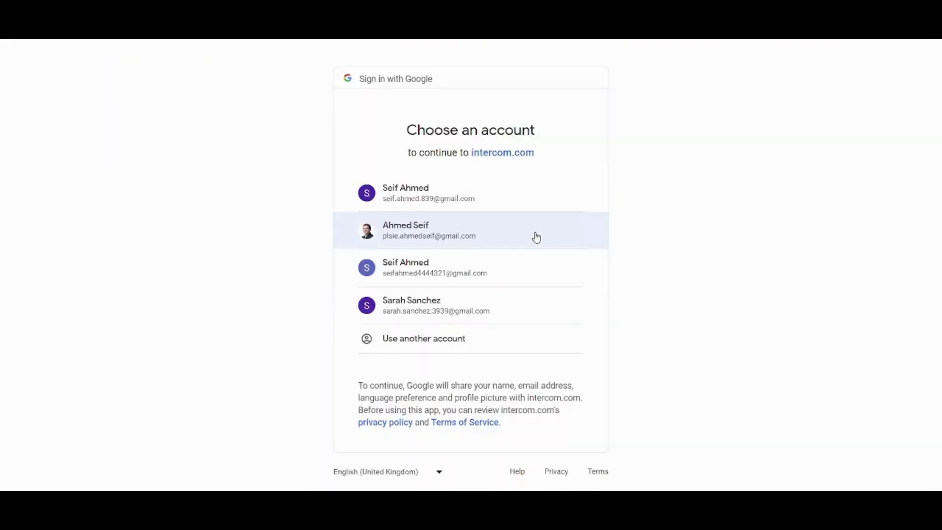
left_click(468, 234)
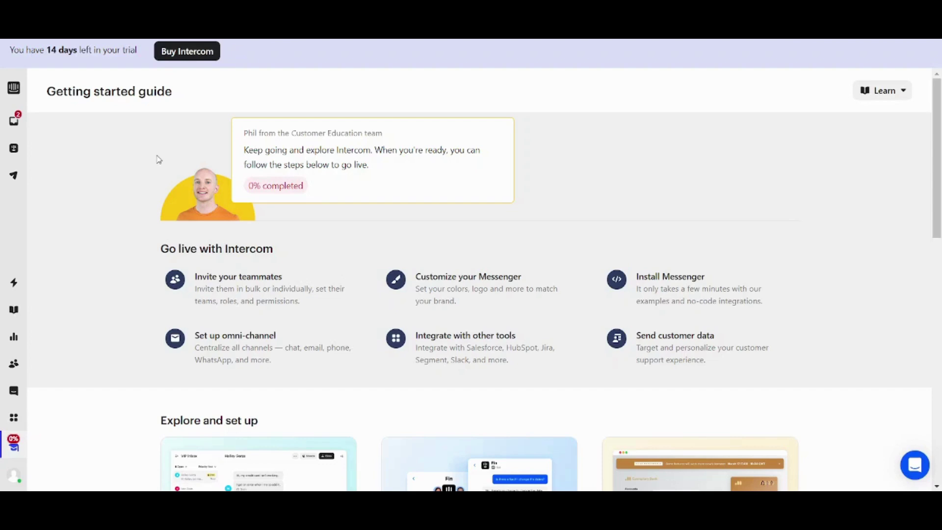
- Open the Help Desk inbox and the card-expiry conversation's assignee options
left_click(20, 124)
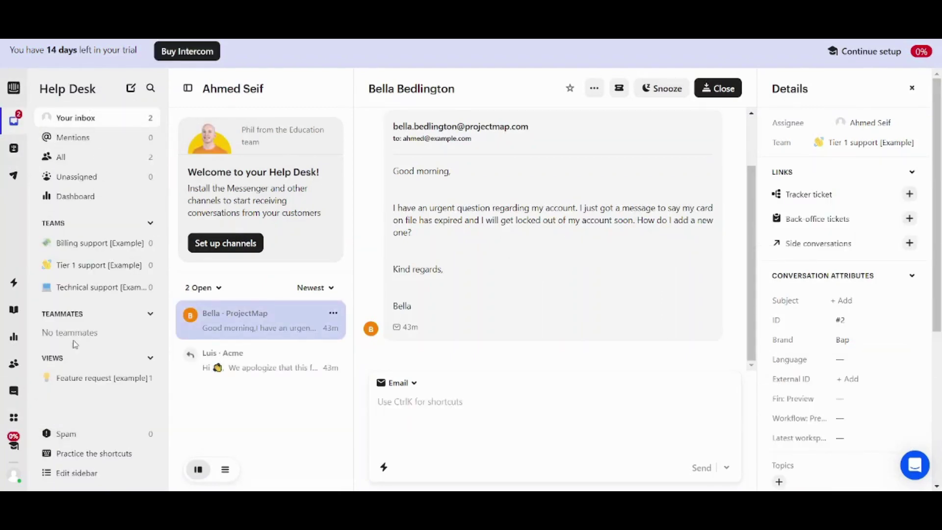
left_click(871, 123)
- Start an empty email reply to the customer using Compose reply from the actions palette
key("ctrl+k")
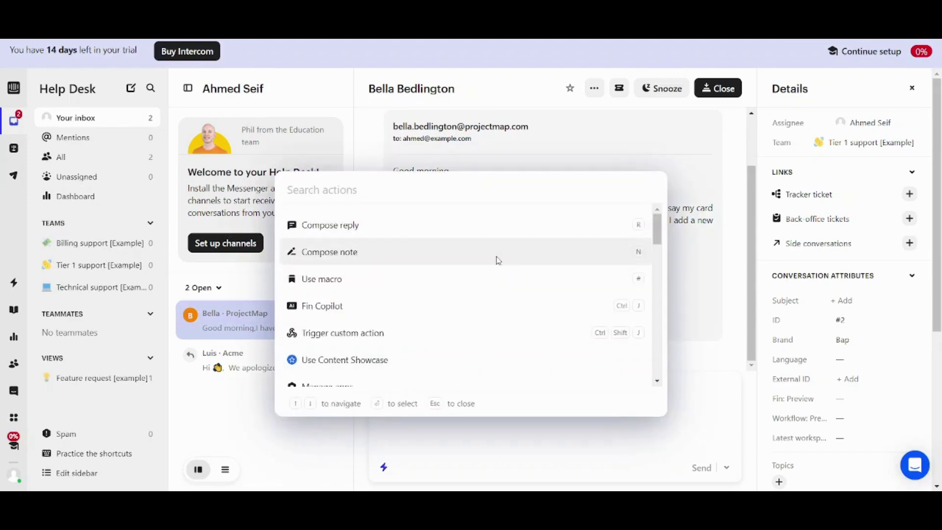
key("Escape")
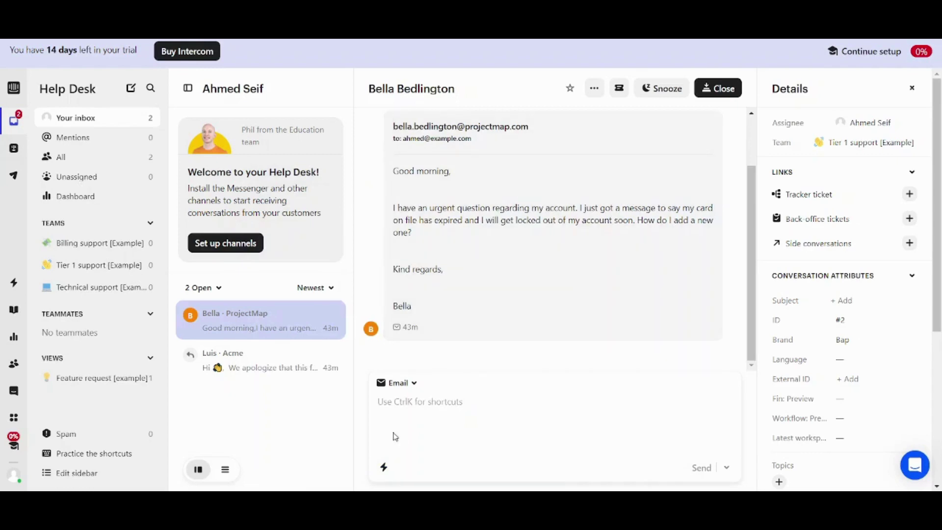
left_click(385, 469)
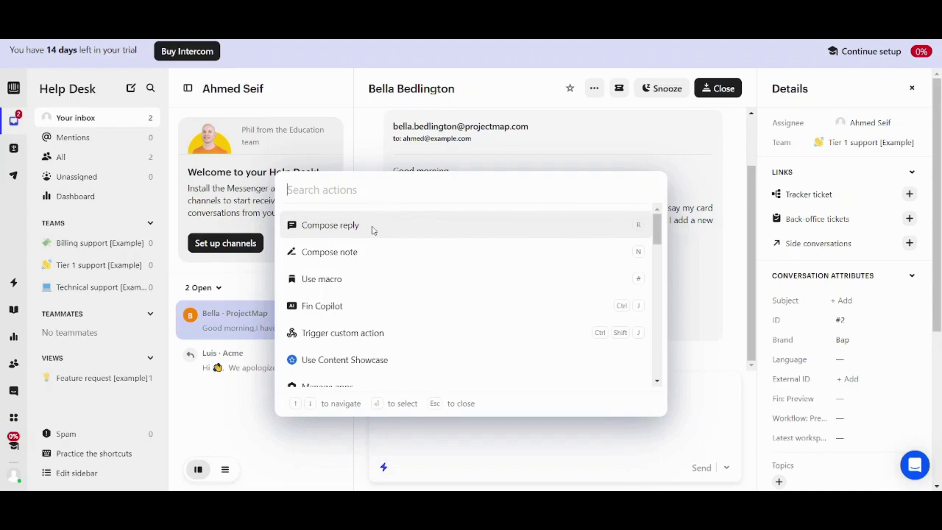
left_click(335, 226)
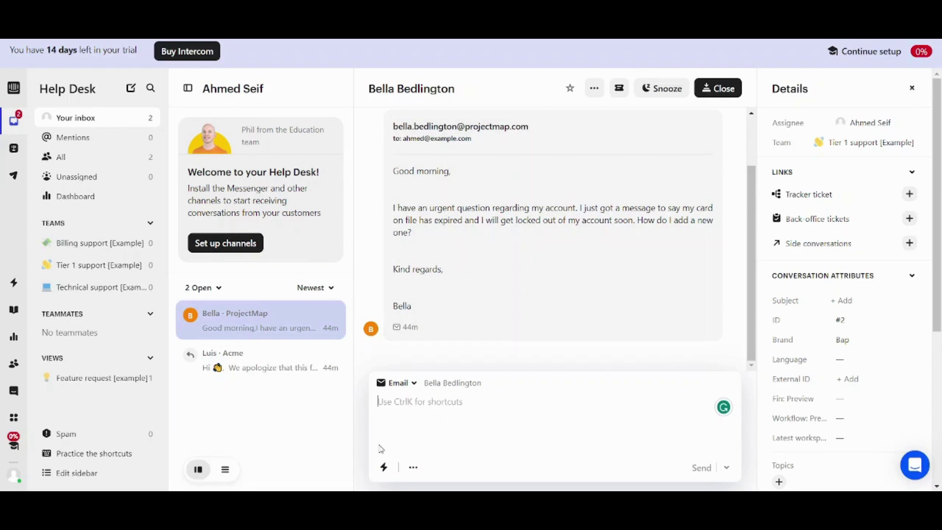
key("ctrl+k")
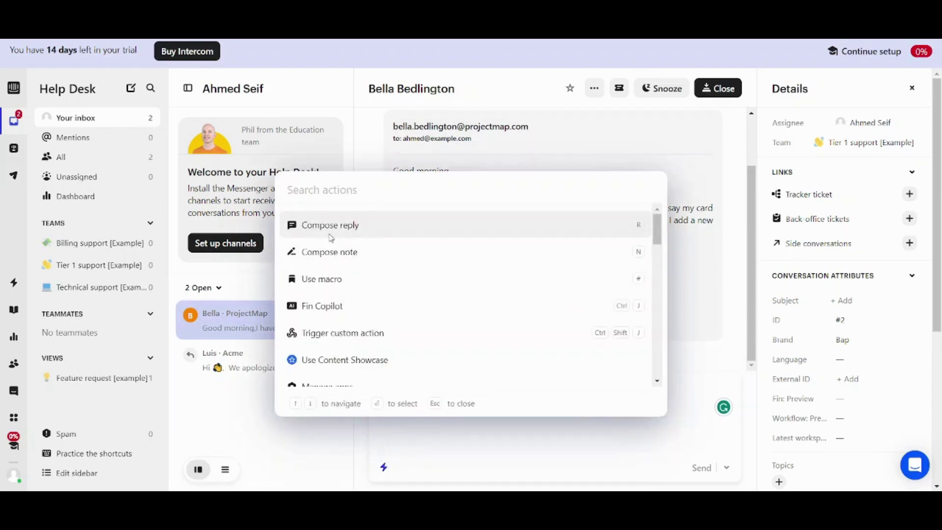
left_click(353, 226)
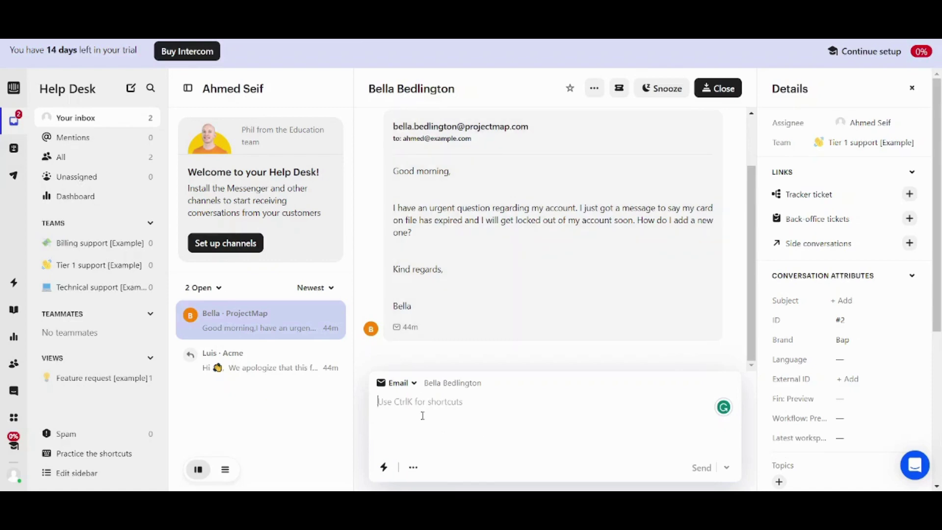
- Switch the composer to an empty internal note with Compose note
key("ctrl+k")
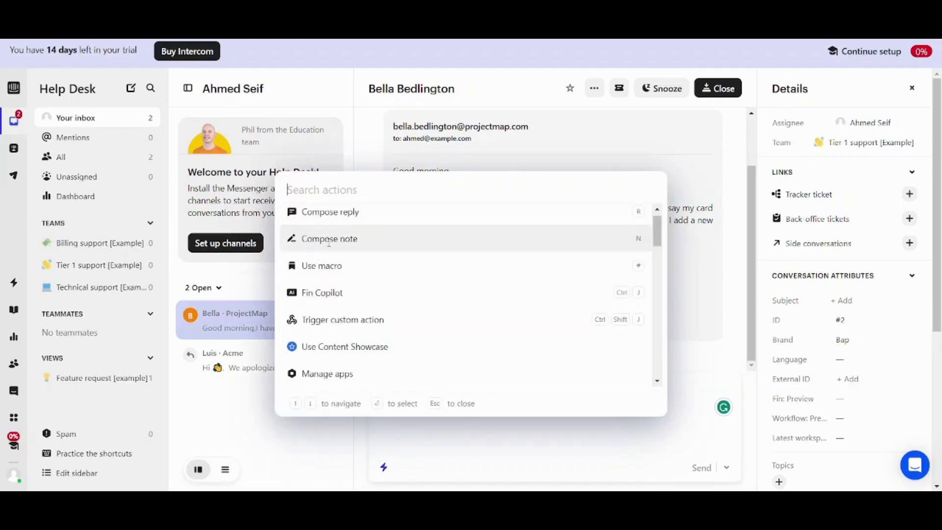
left_click(328, 239)
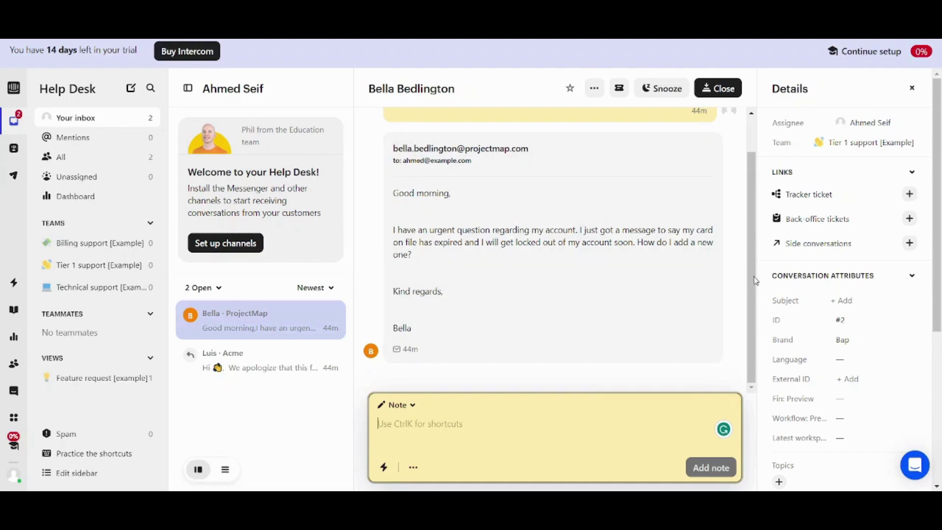
scroll(756, 281, "up", 2)
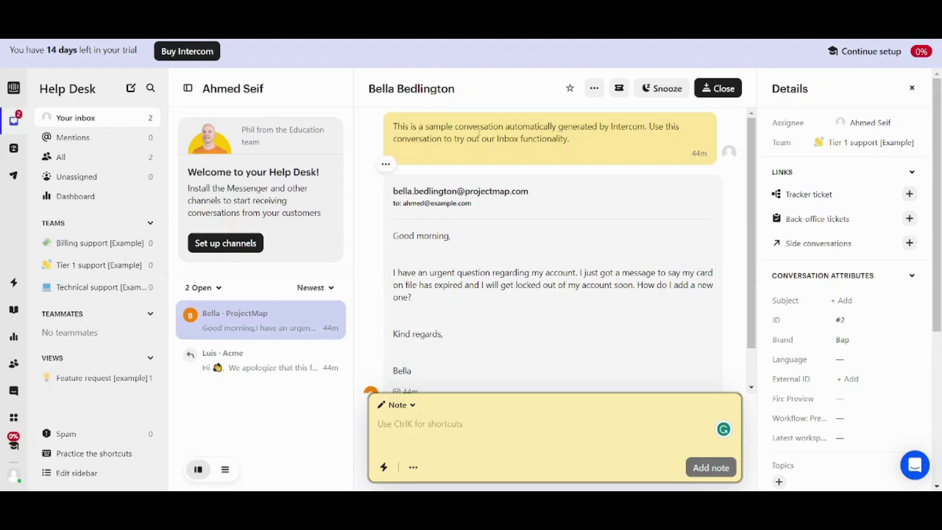
key("ctrl+k")
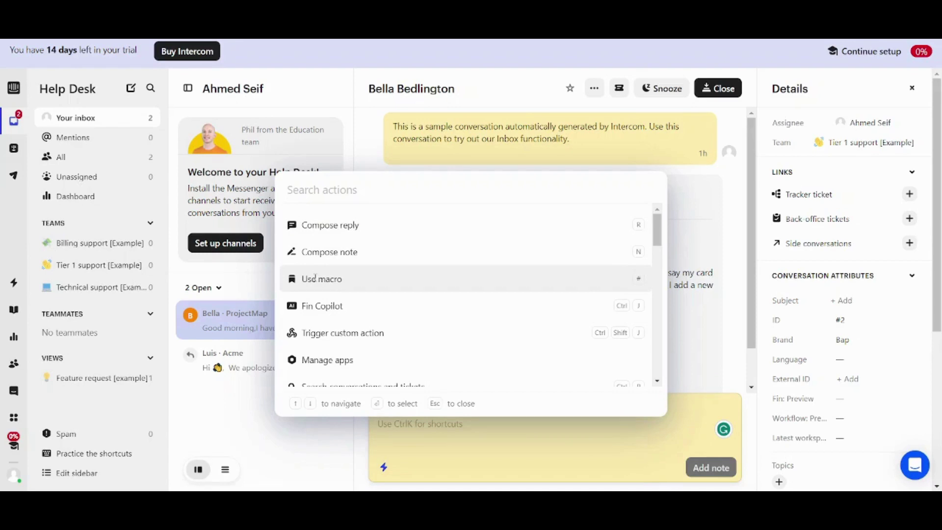
- Insert the Bug report [Example] macro into the internal note
left_click(332, 278)
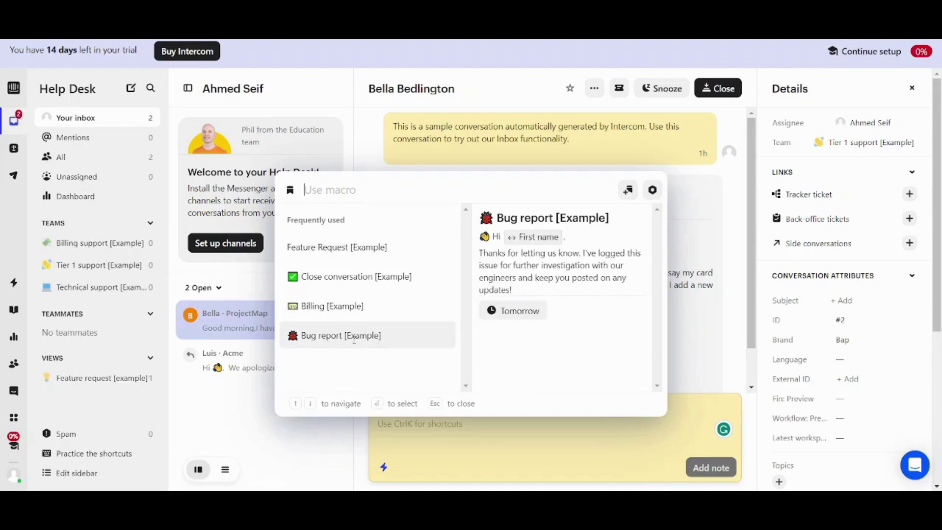
left_click(361, 338)
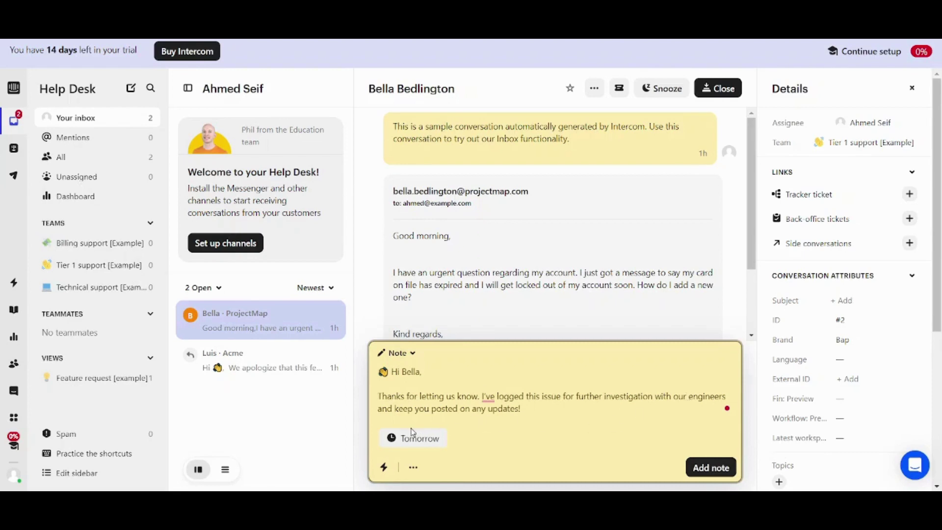
left_click(493, 426)
key("ctrl+k")
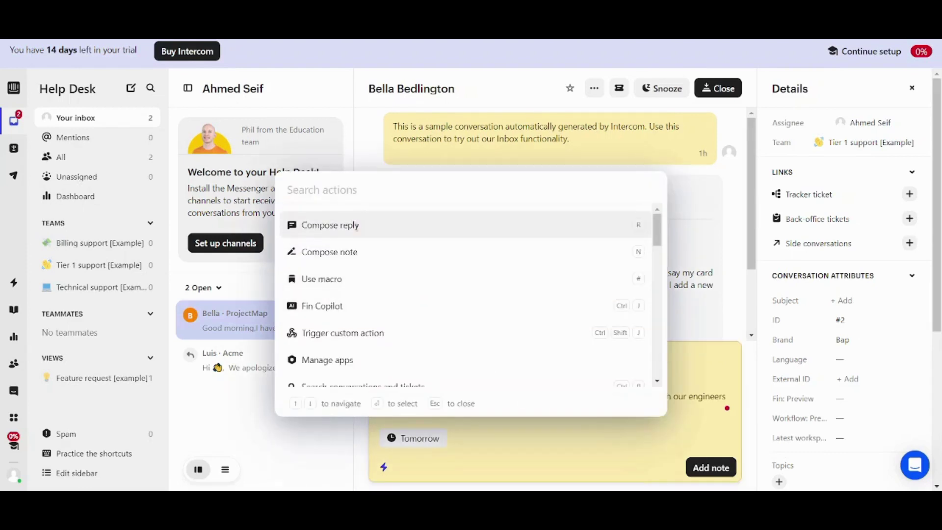
- Switch back to an email reply and start a new macro named 'Opening a Ticket'
left_click(357, 225)
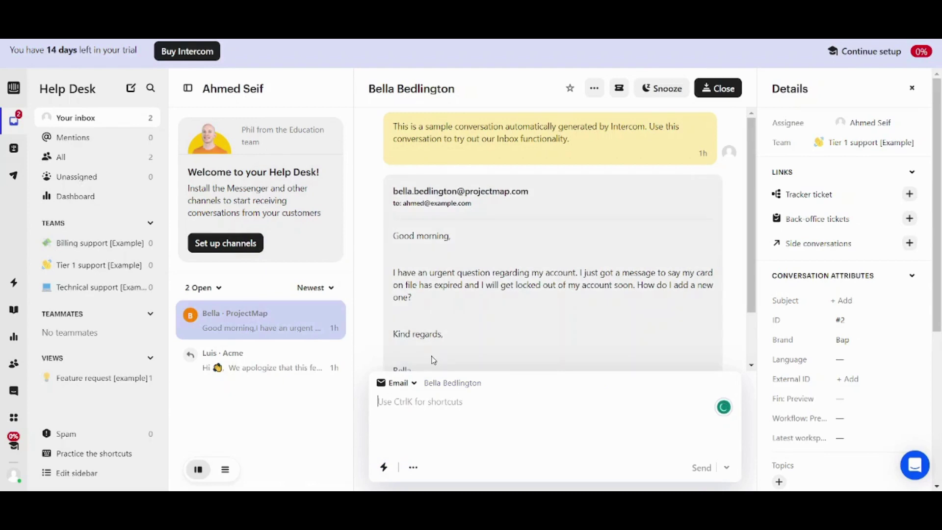
key("ctrl+k")
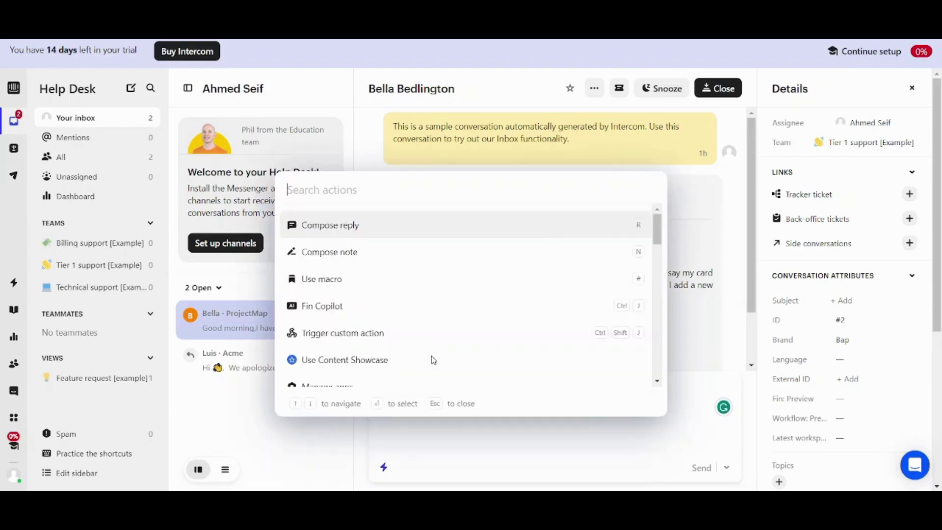
left_click(329, 275)
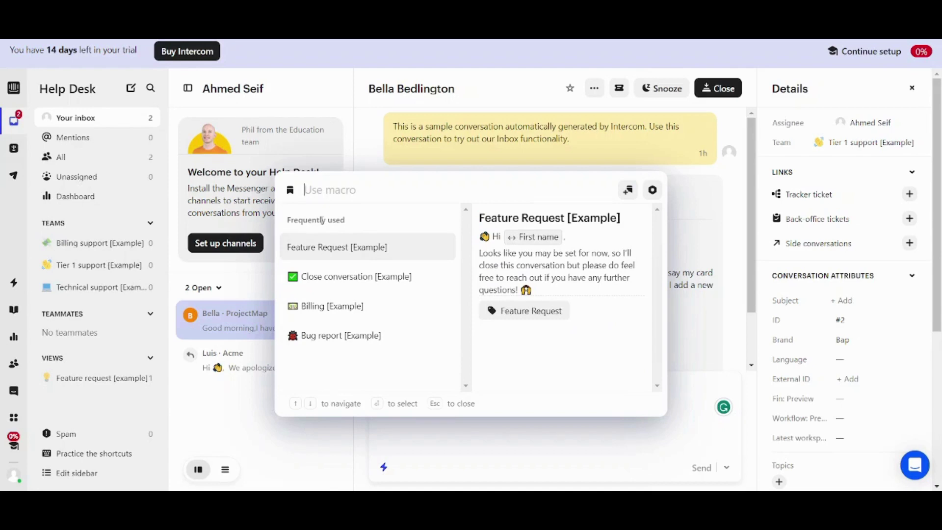
left_click(631, 190)
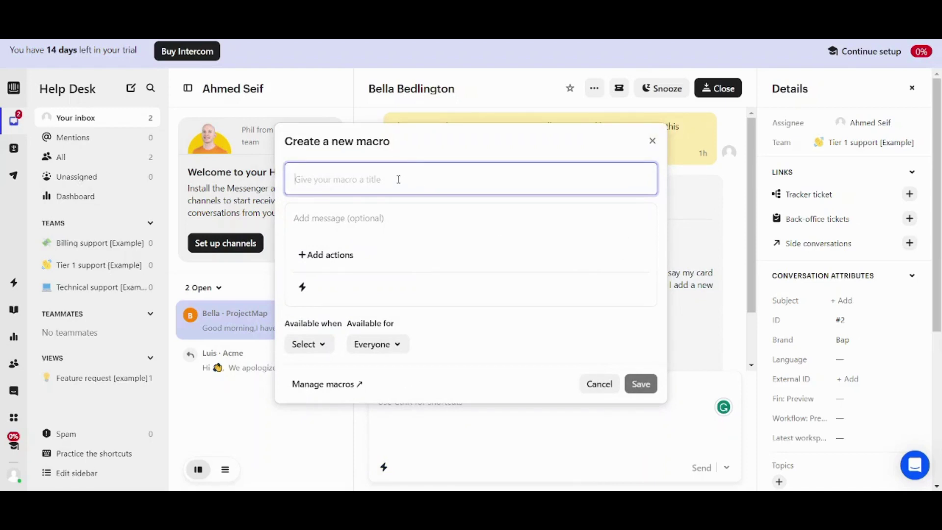
type("Opening a Ticket")
- Write the macro message 'Thanks for your patience. Your ticket has been submitted'
left_click(340, 221)
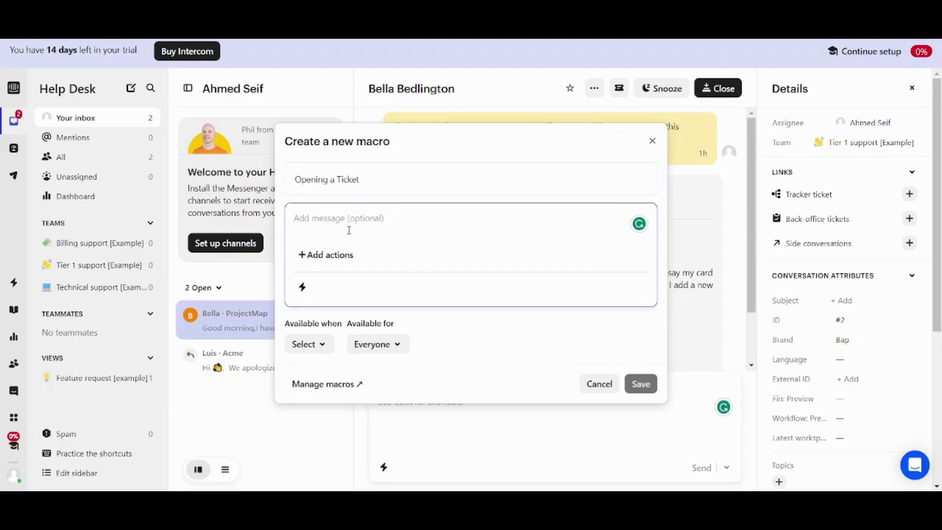
type("Thanks fo")
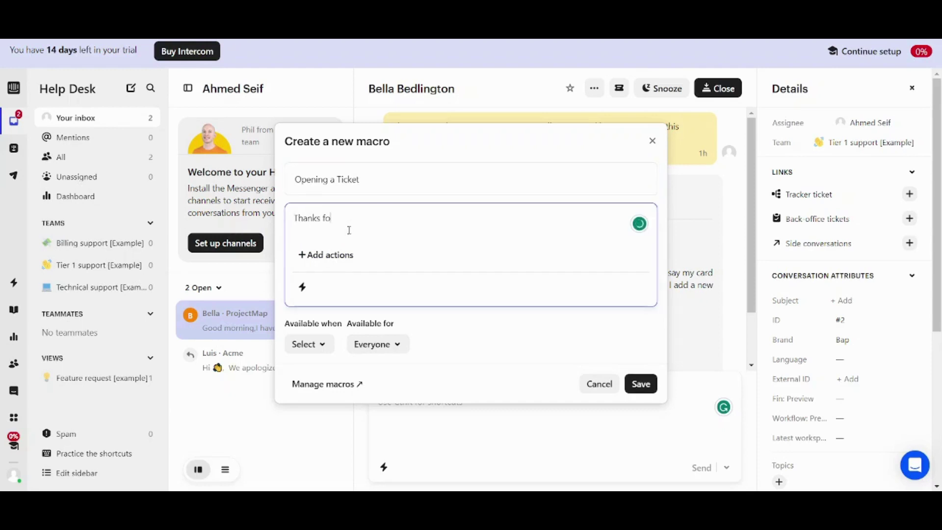
type("r your patience. Yout yicke")
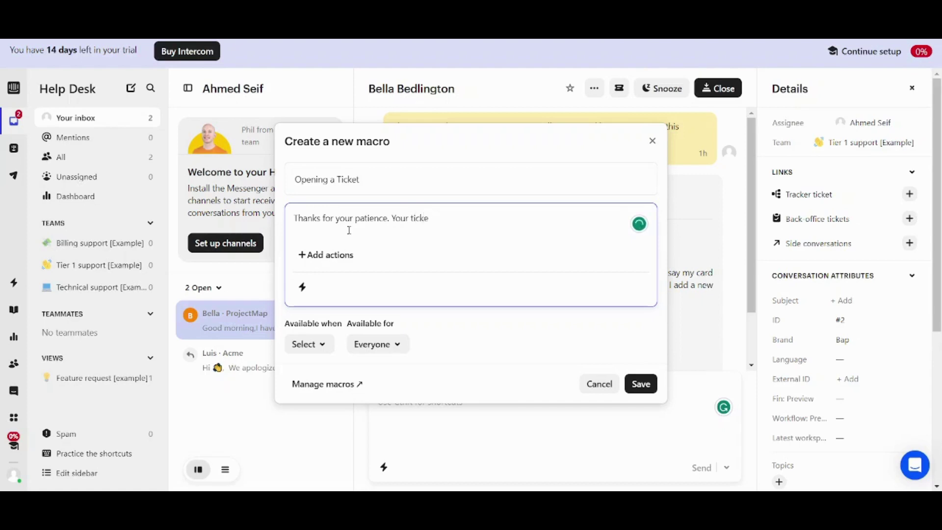
type("t has been submitted.")
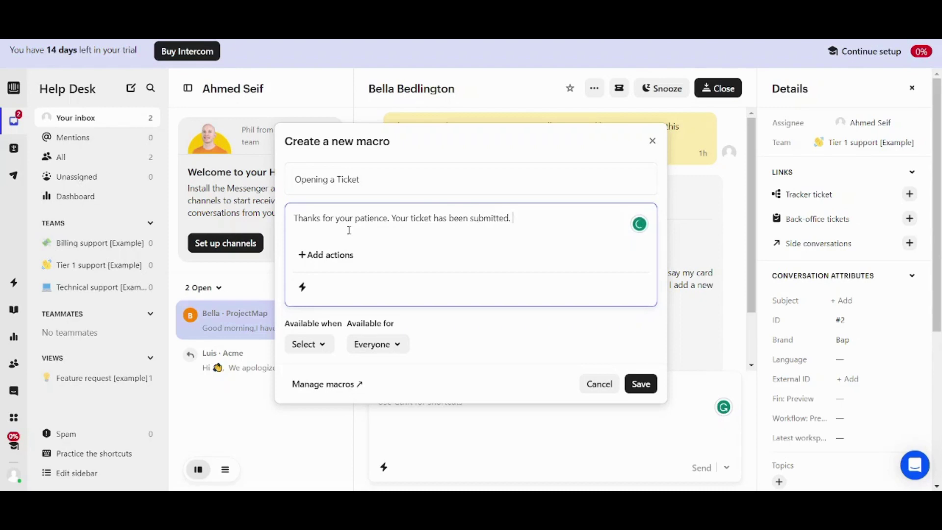
- Add an assign-to-teammate action, keep availability as Everyone, and save the macro
left_click(332, 256)
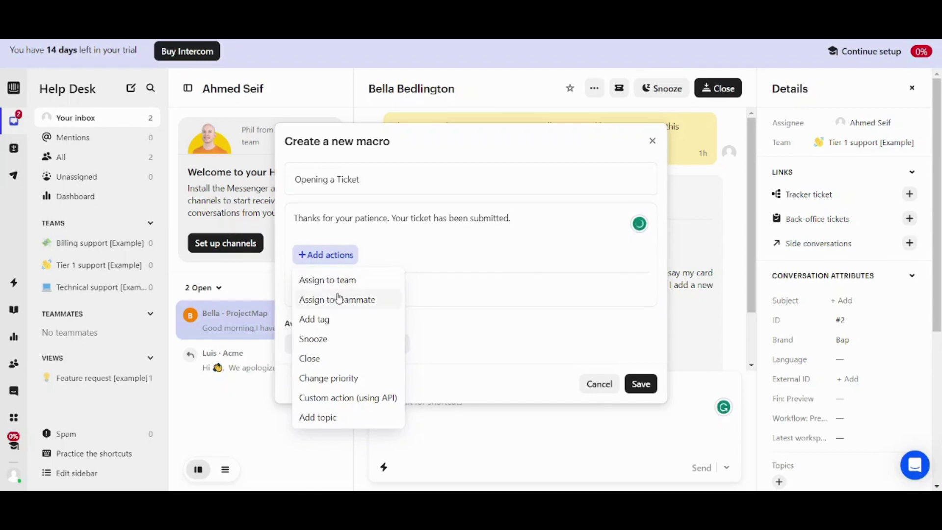
left_click(375, 303)
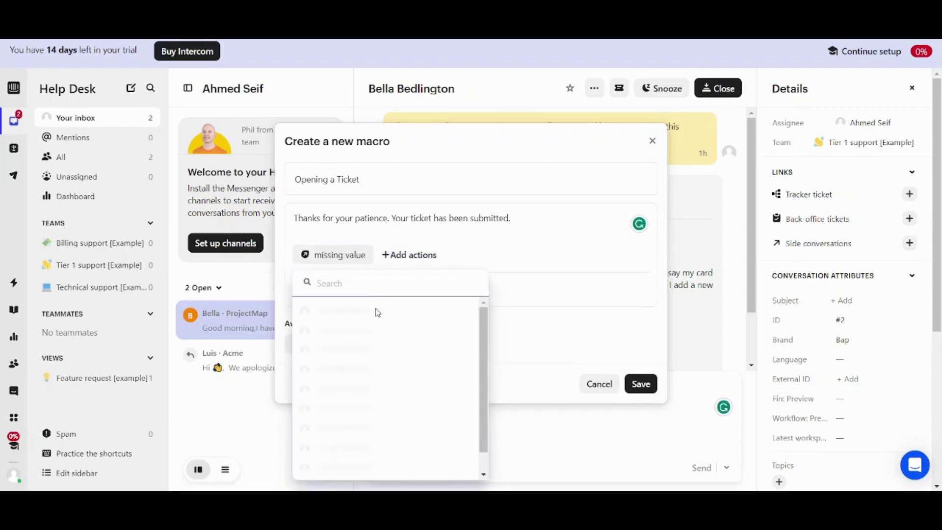
left_click(333, 316)
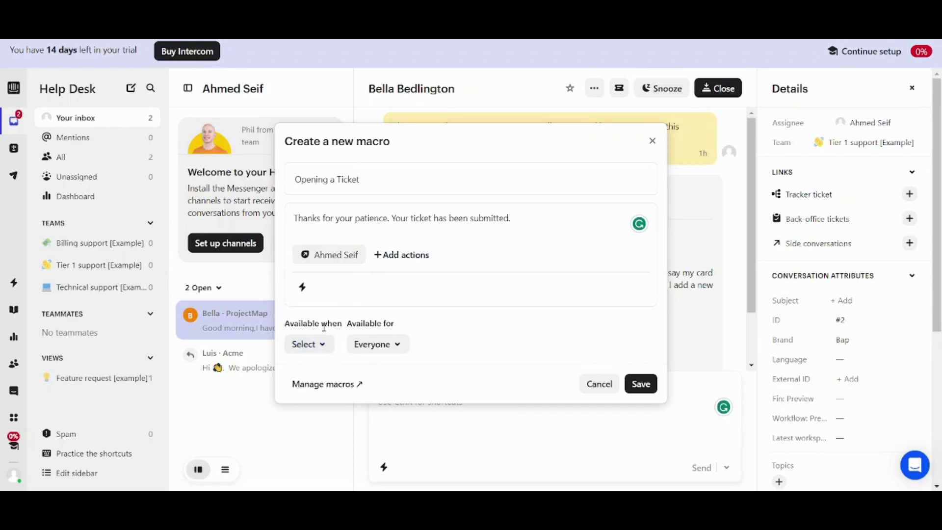
left_click(322, 345)
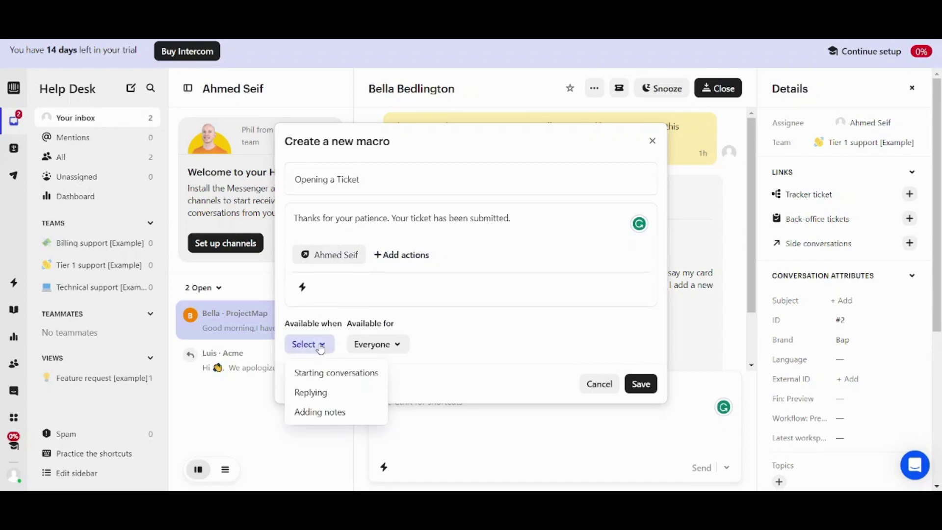
left_click(386, 343)
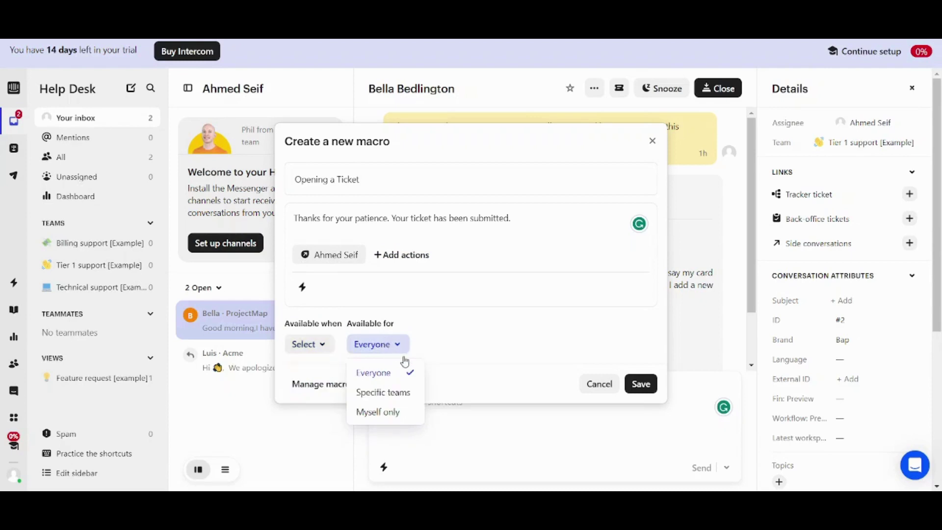
left_click(439, 338)
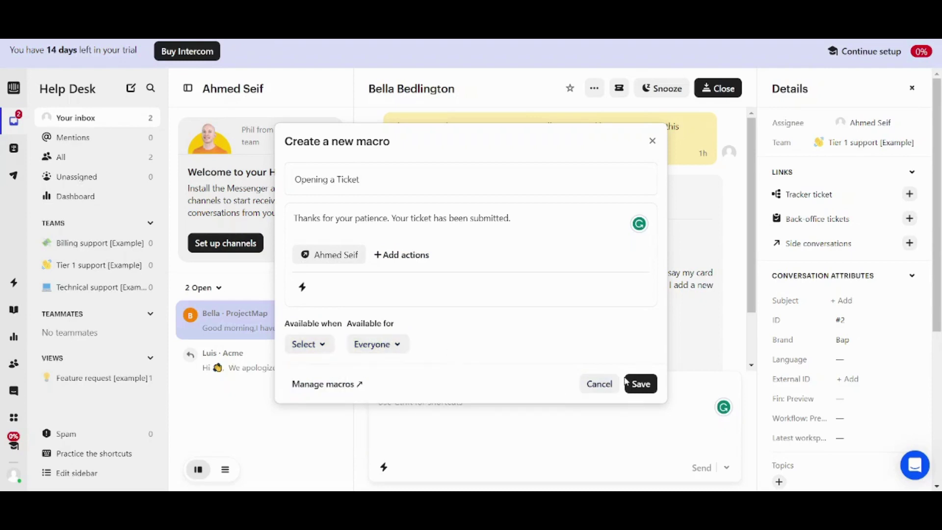
left_click(642, 382)
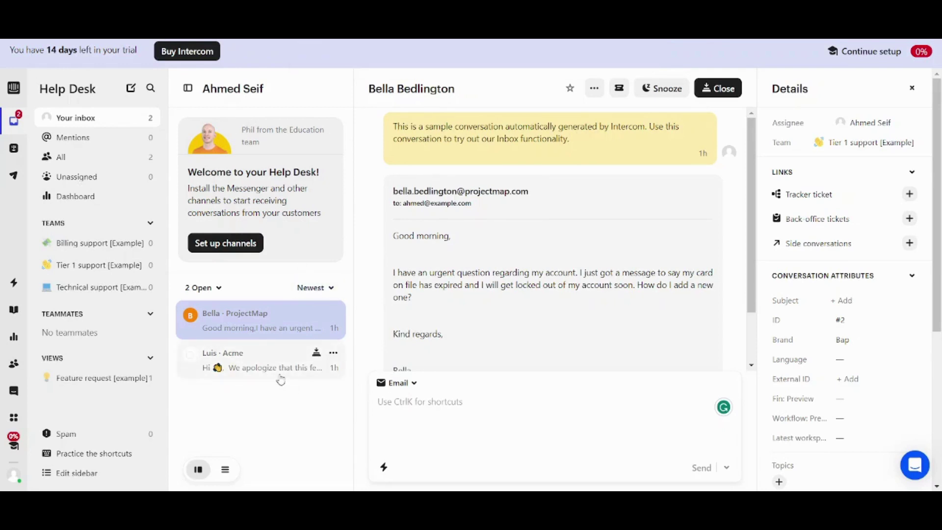
- Apply the Opening a Ticket macro to the customer's email reply
left_click(385, 467)
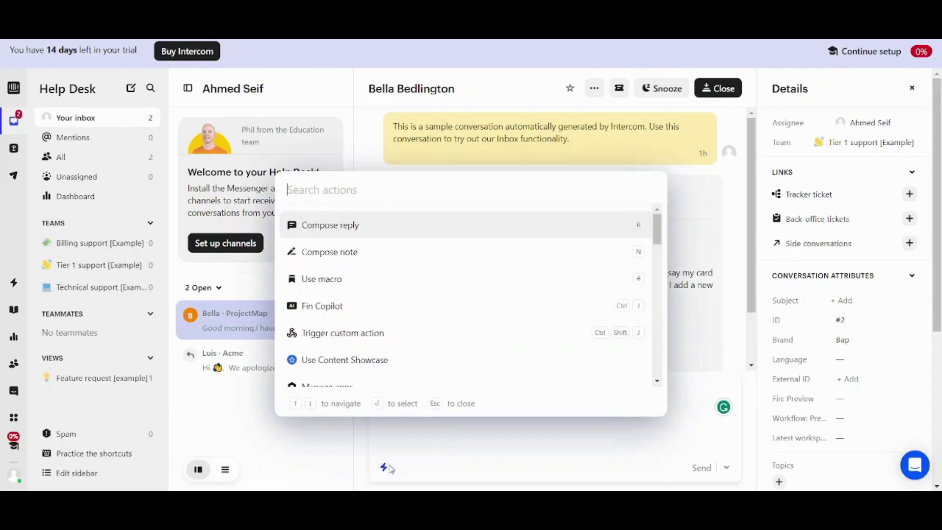
left_click(343, 277)
key("Down")
key("Down")
key("Down")
key("Down")
key("Up")
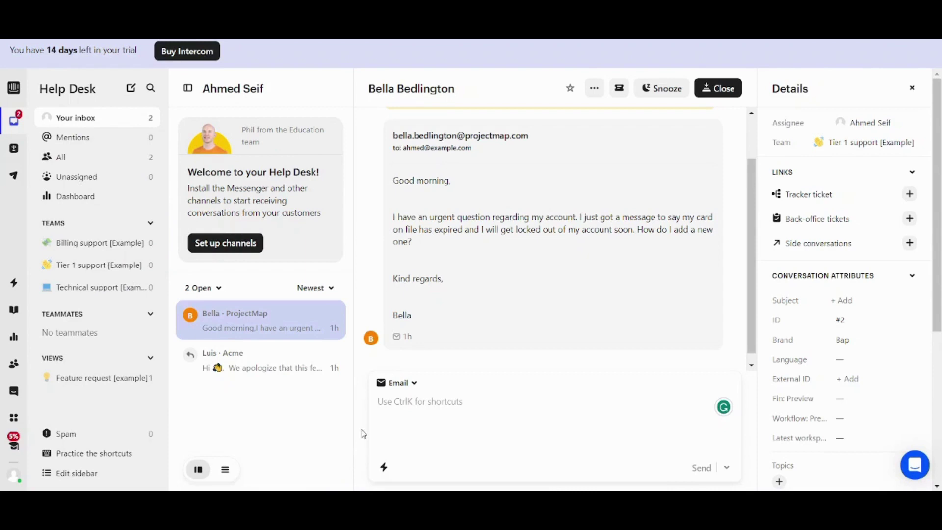
left_click(385, 469)
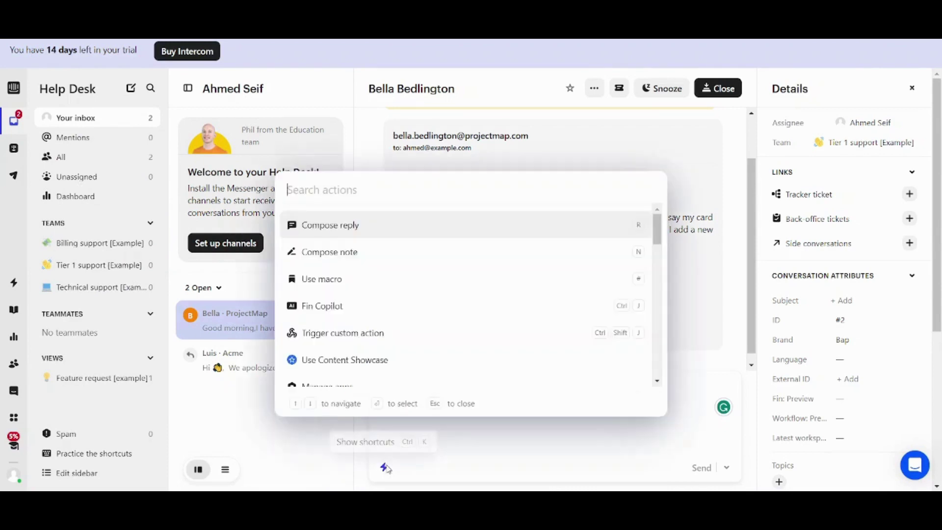
left_click(330, 267)
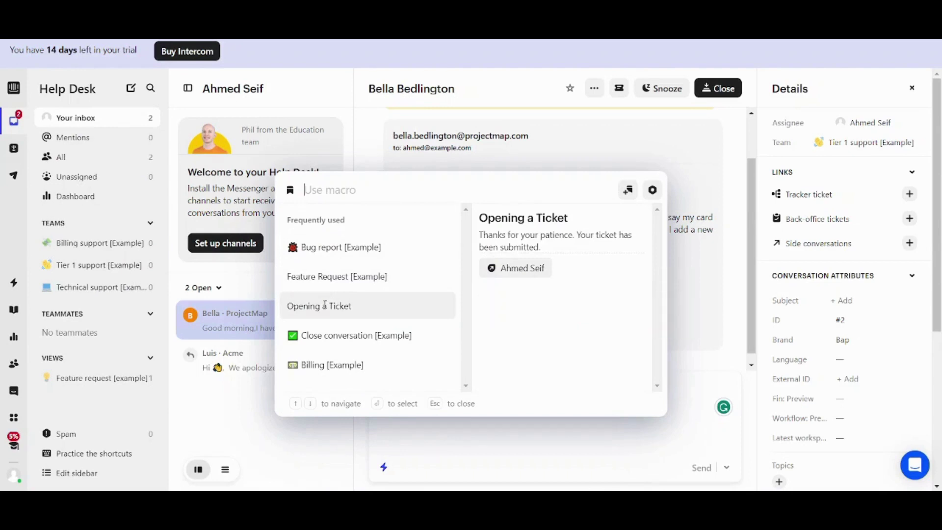
left_click(343, 307)
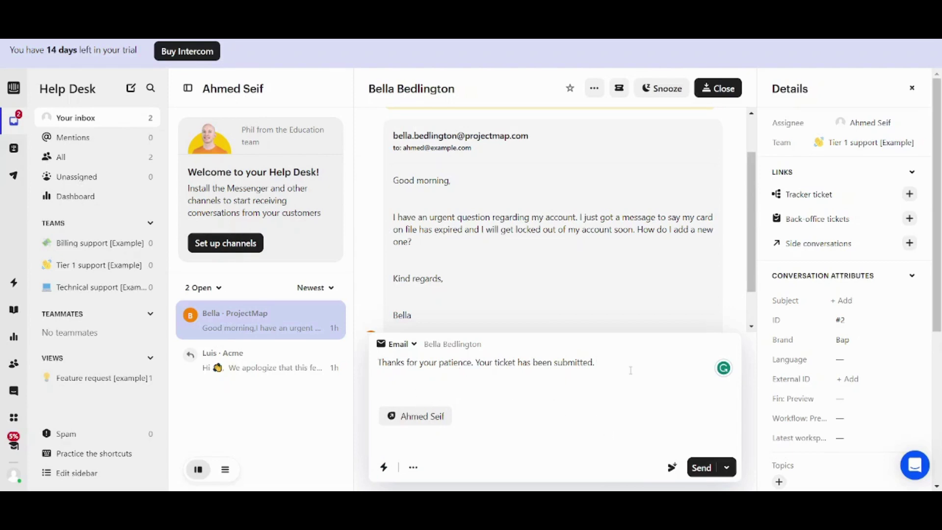
- Generate a Fin Copilot summary of the expired-card conversation
key("ctrl+k")
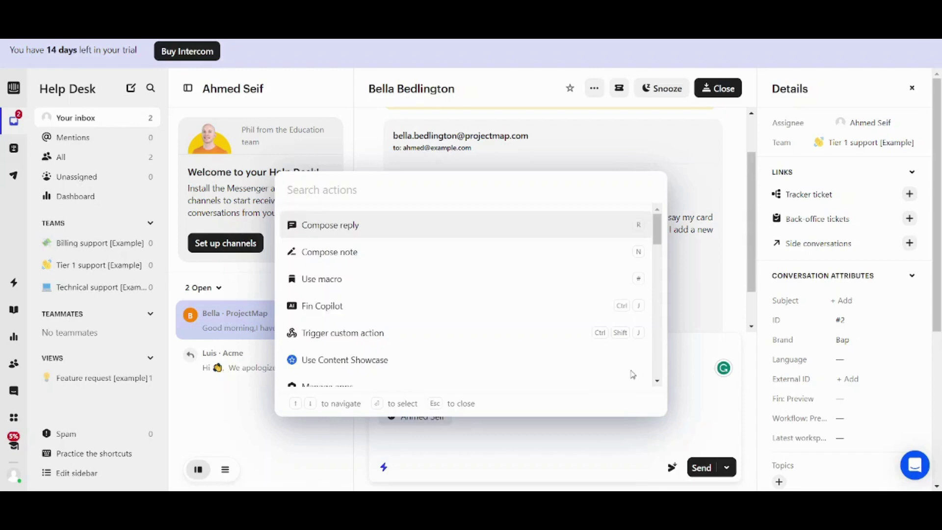
scroll(633, 374, "down", 1)
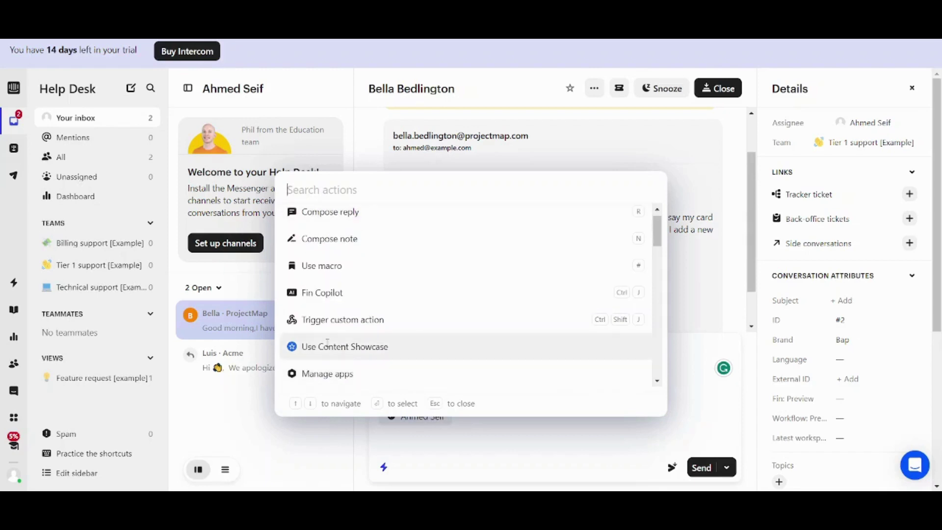
left_click(347, 295)
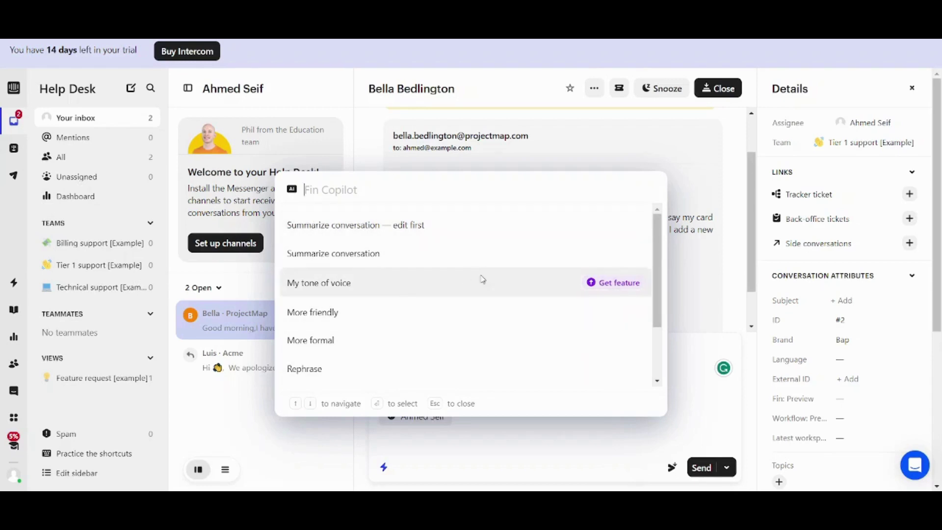
left_click(321, 257)
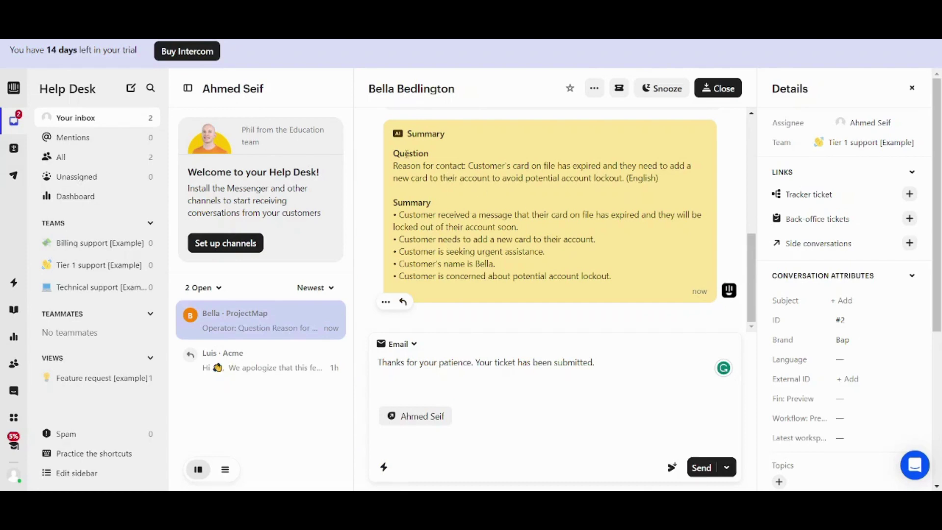
left_click_drag(393, 153, 458, 166)
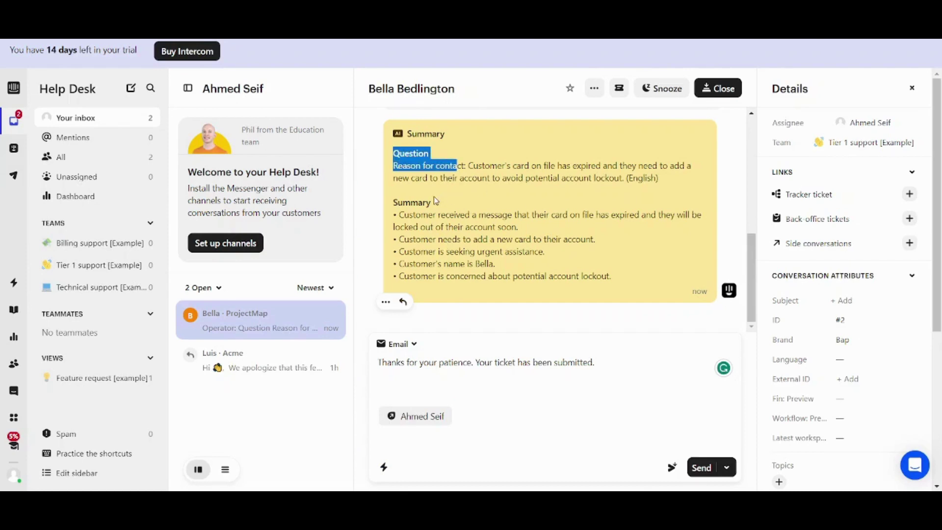
- Return to the email reply and bring up Fin Copilot's rewrite options
left_click(464, 438)
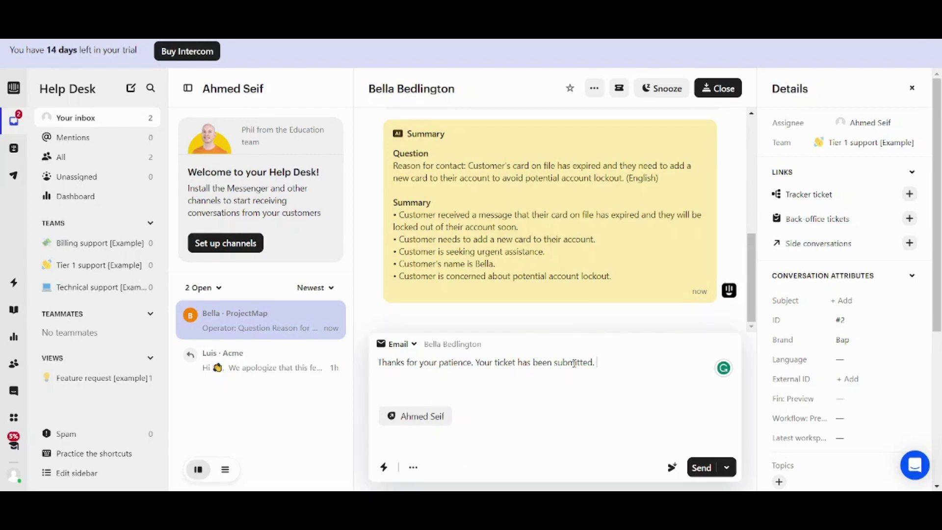
left_click_drag(603, 367, 564, 367)
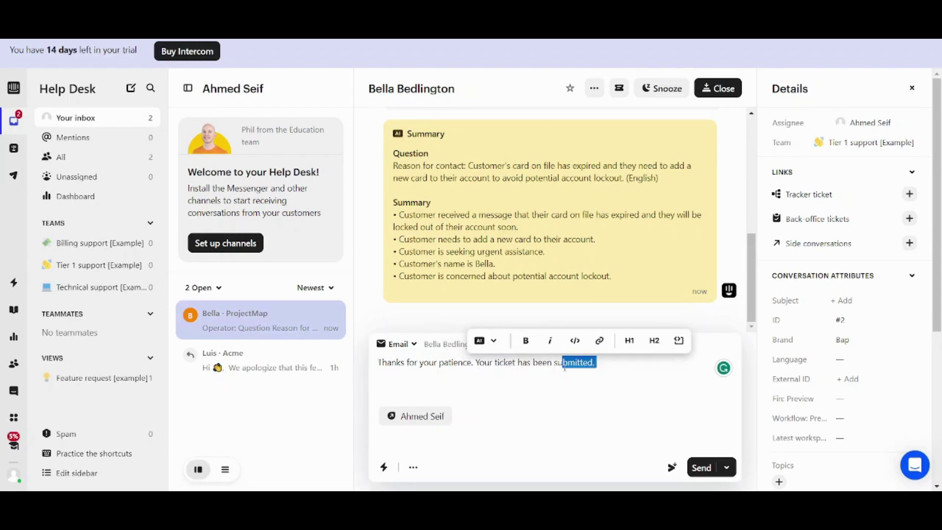
left_click(606, 368)
left_click(385, 468)
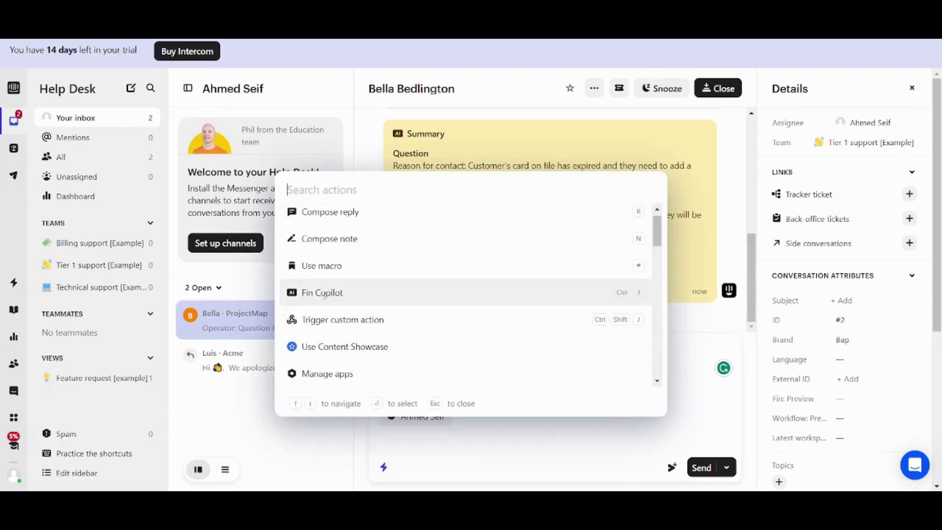
left_click(323, 292)
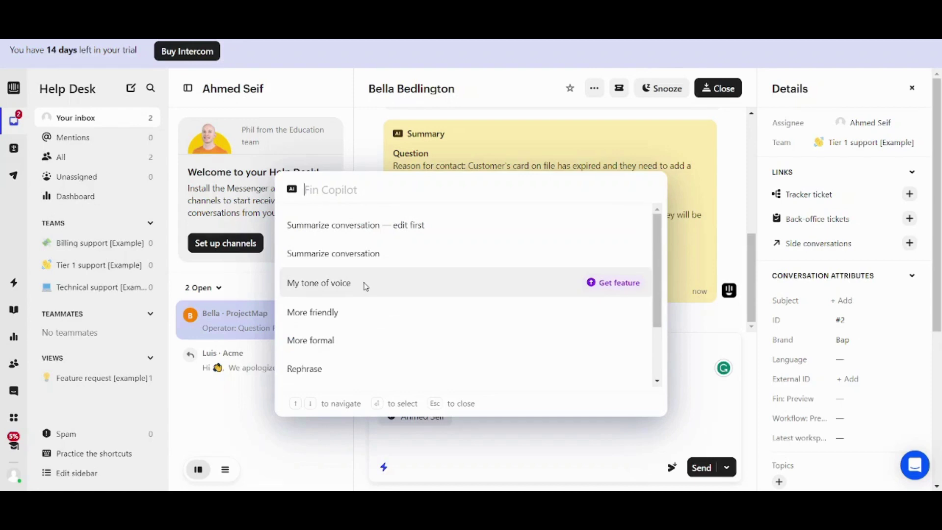
- Rewrite the reply in a friendlier tone, then accept a more formal rewrite
left_click(366, 317)
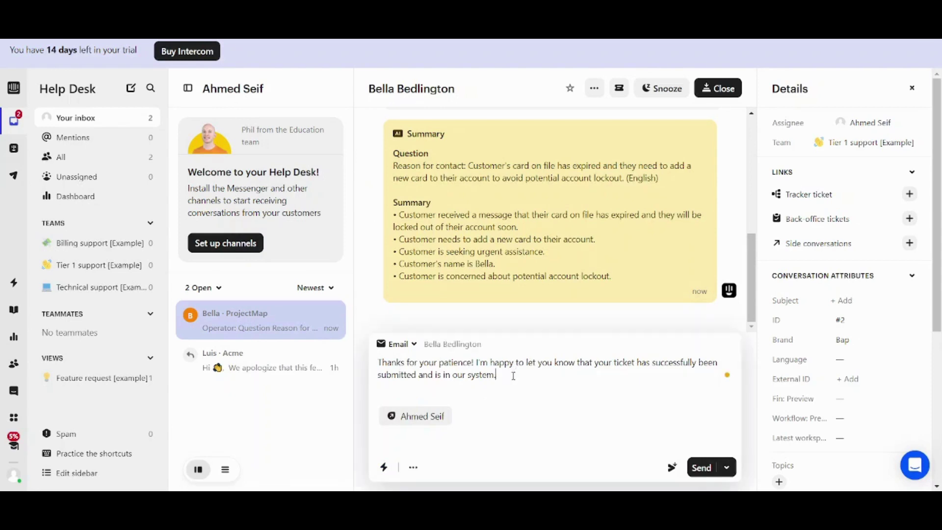
left_click_drag(514, 375, 385, 363)
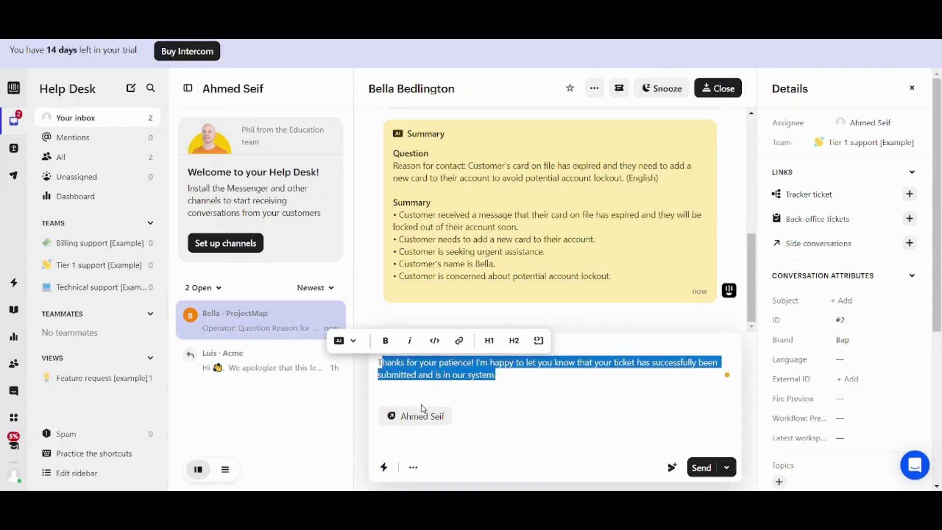
left_click(474, 434)
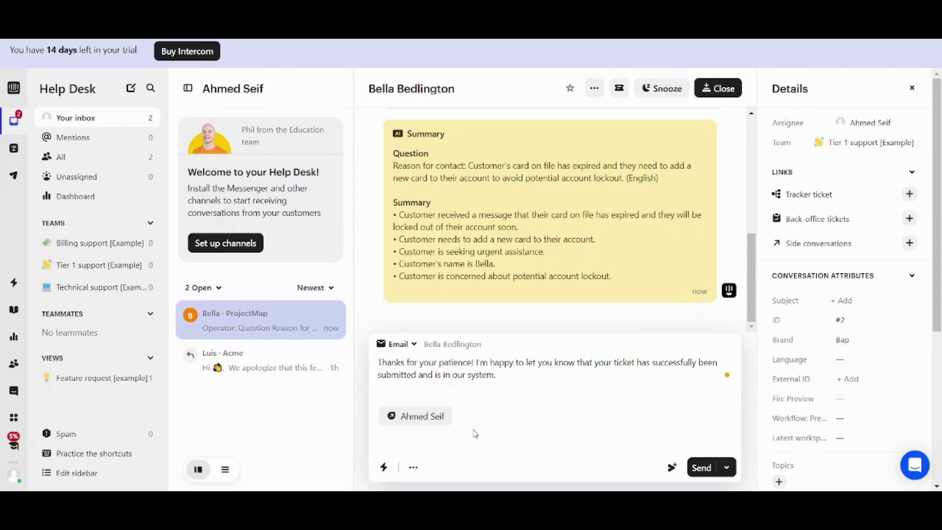
key("ctrl+k")
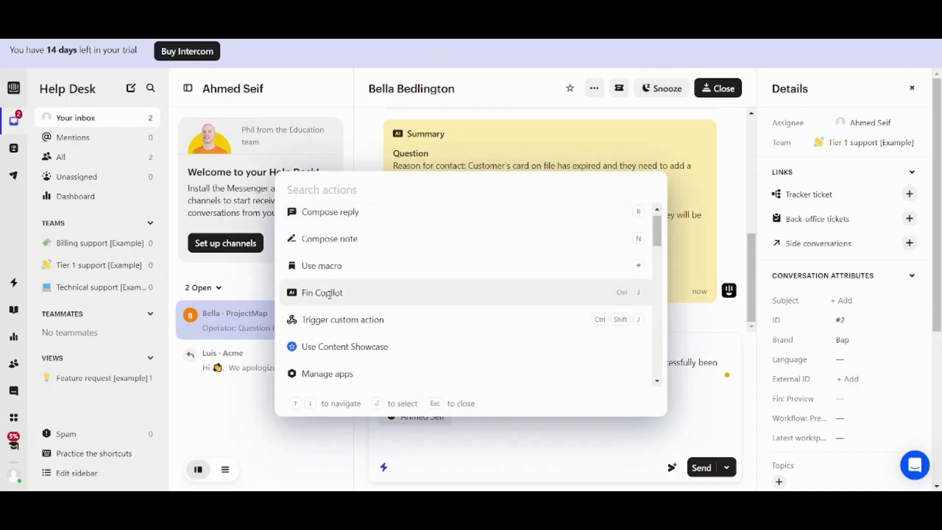
left_click(329, 293)
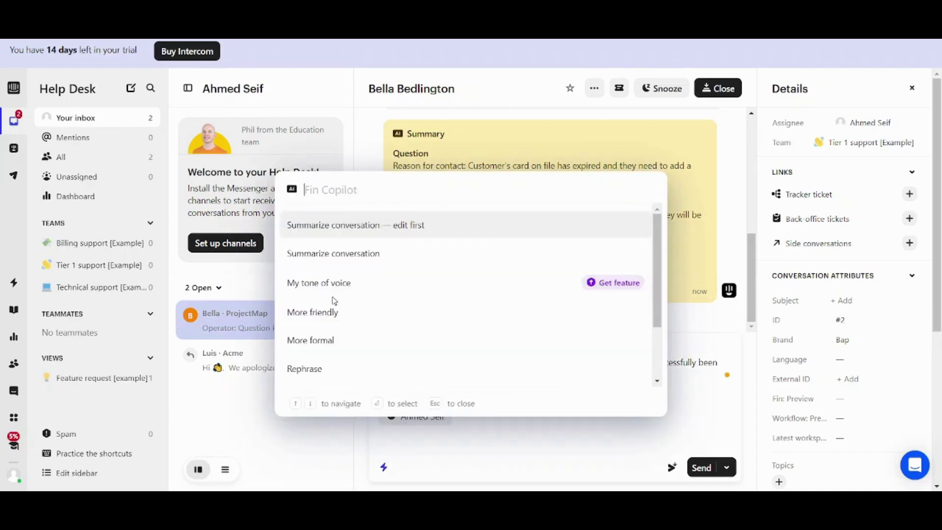
left_click(331, 340)
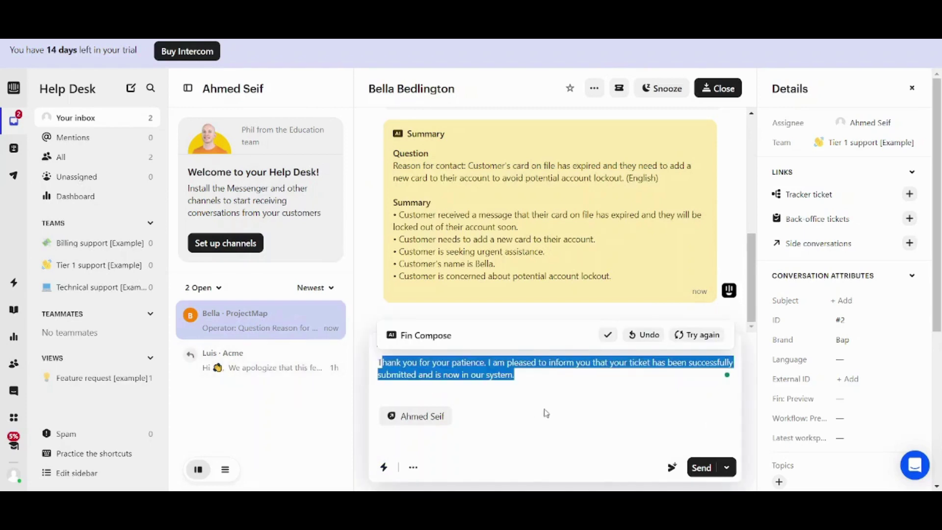
left_click(538, 431)
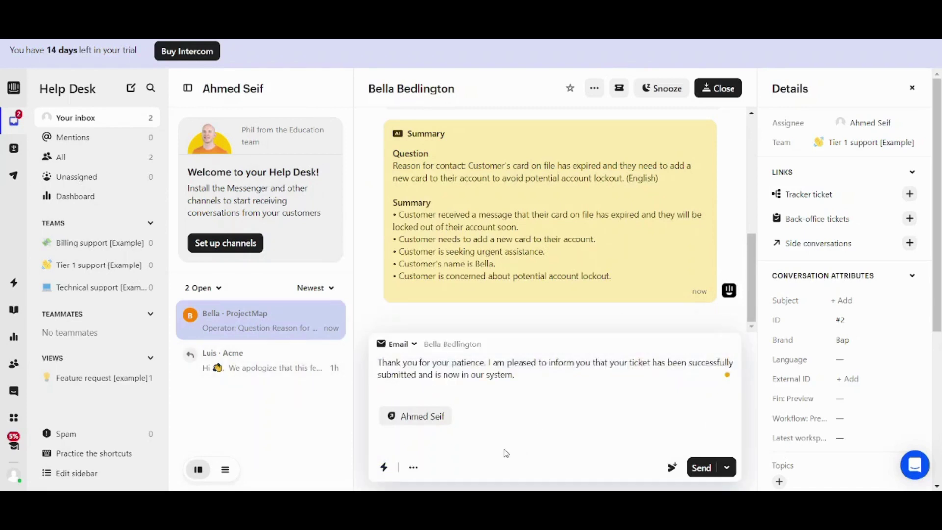
- Expand the reply into a longer message with Fin Copilot and accept it
key("ctrl+k")
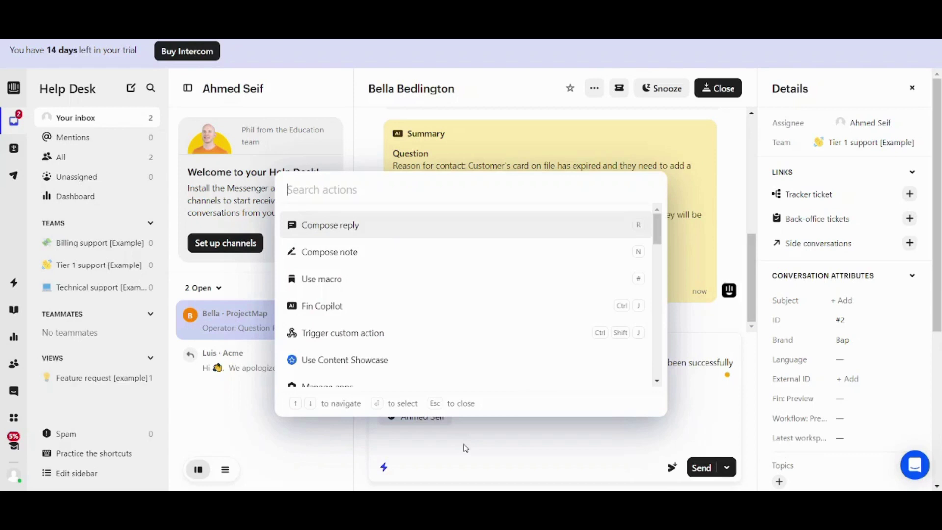
left_click(306, 310)
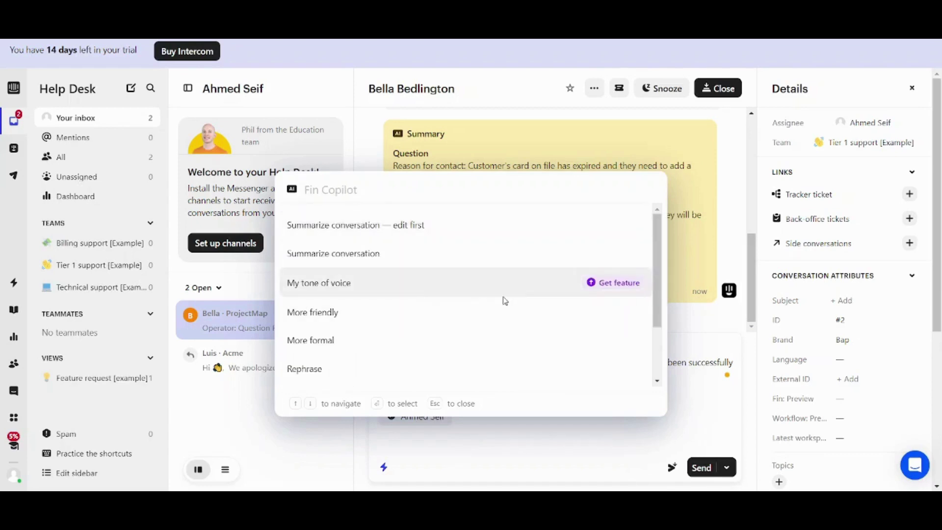
left_click_drag(659, 254, 666, 301)
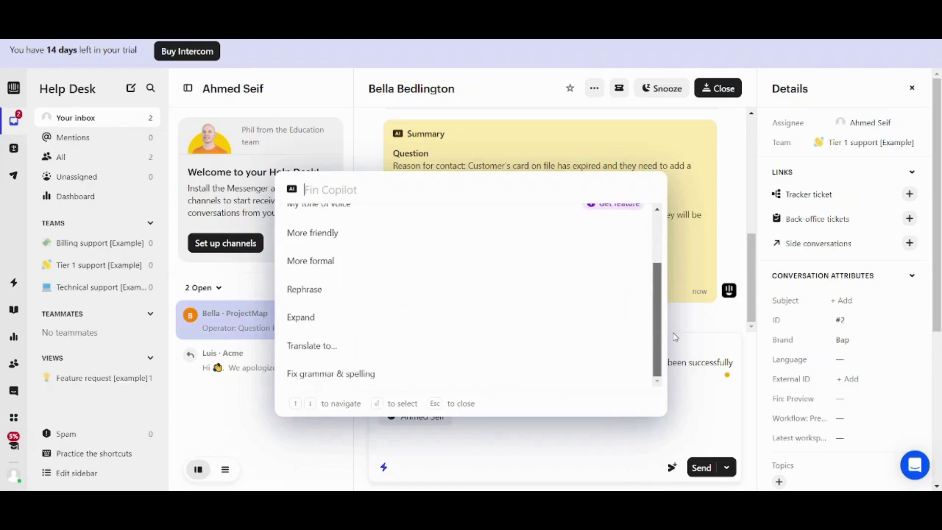
left_click(343, 322)
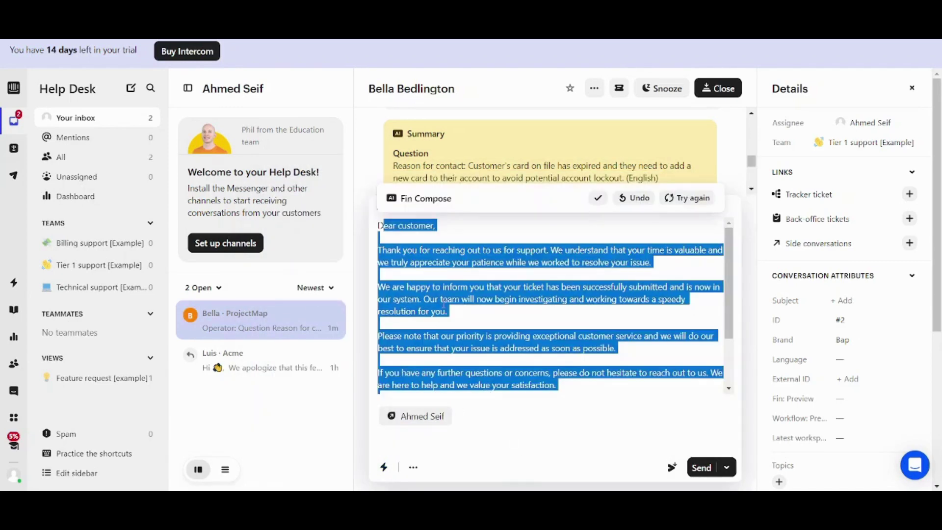
left_click(443, 302)
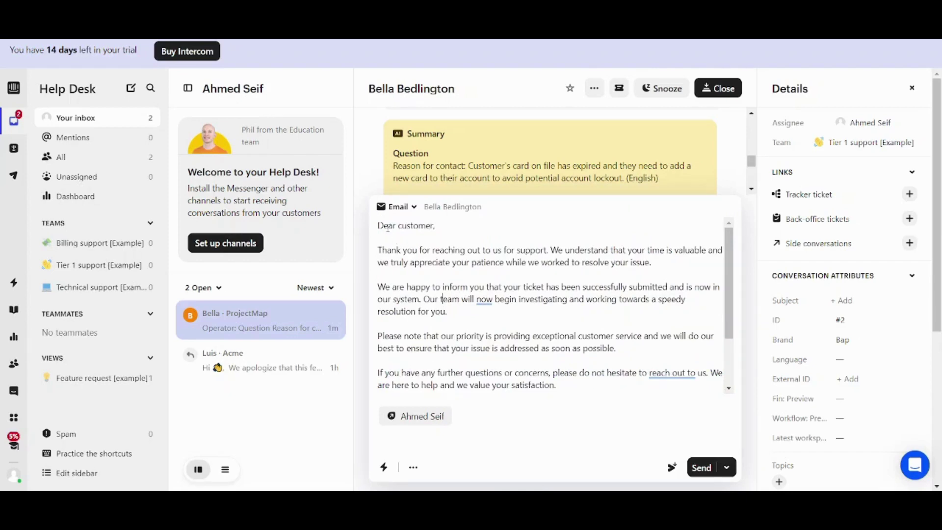
left_click_drag(384, 225, 427, 279)
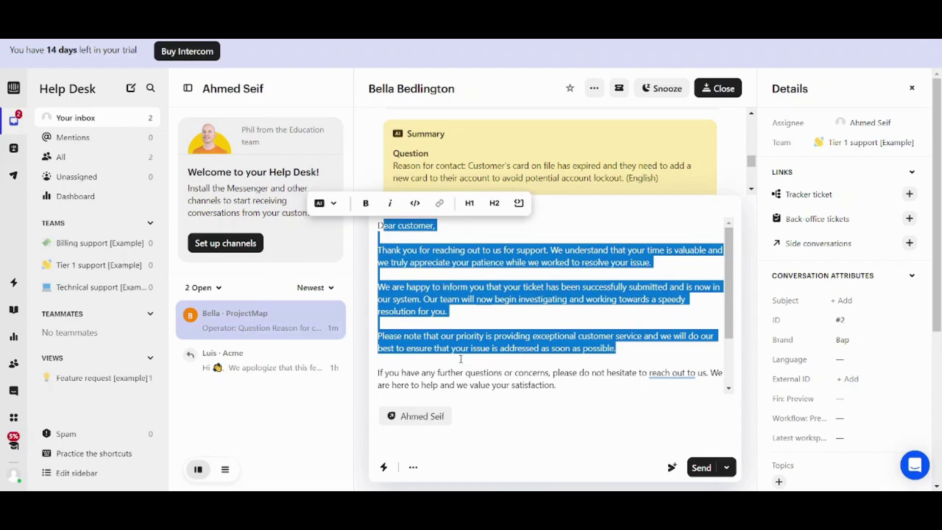
left_click_drag(461, 358, 493, 374)
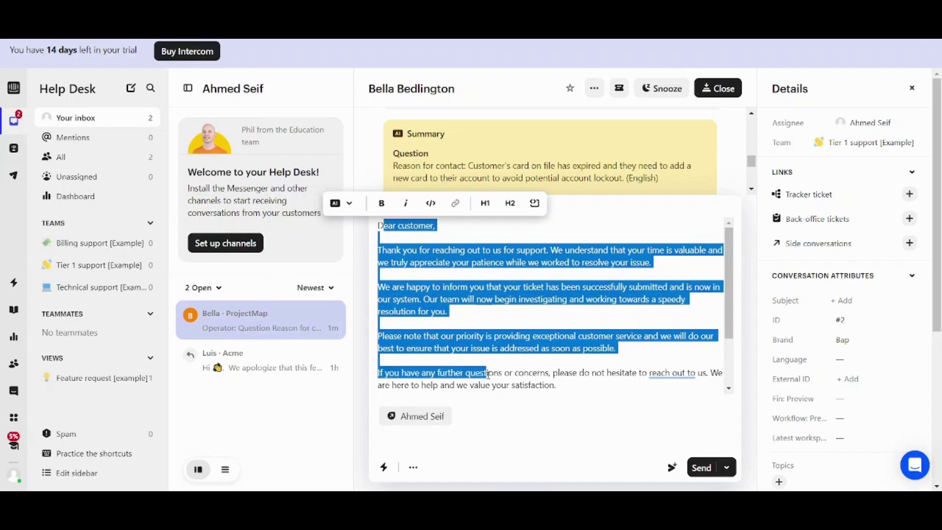
left_click(509, 440)
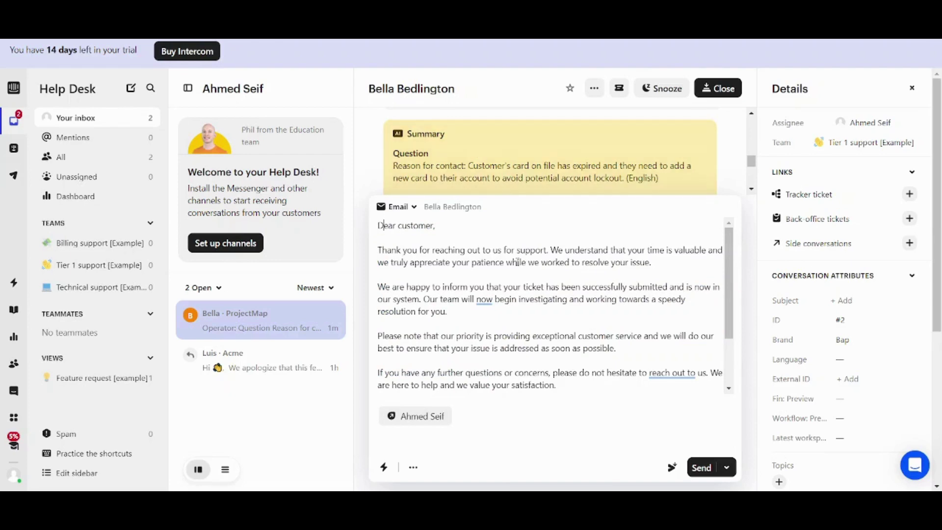
key("ctrl+k")
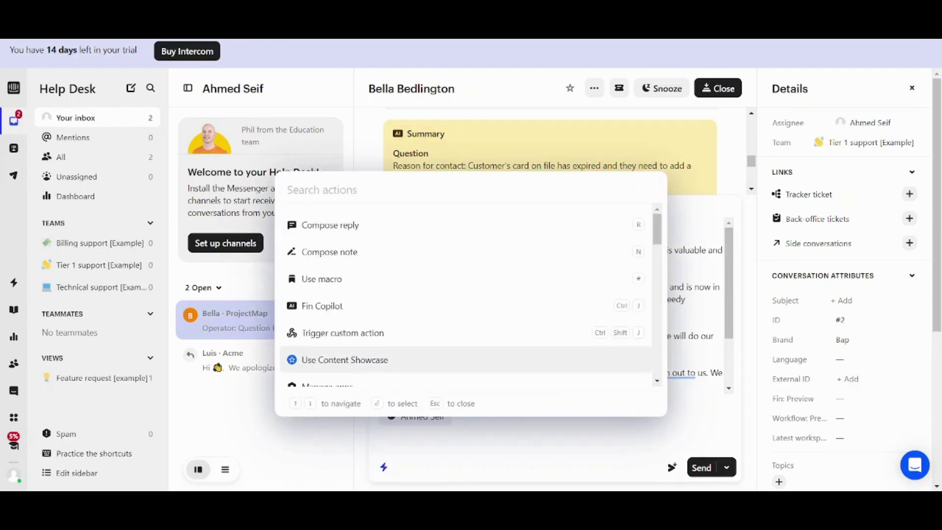
- Bring up the Content Showcase templates and select the Announcement template
key("Escape")
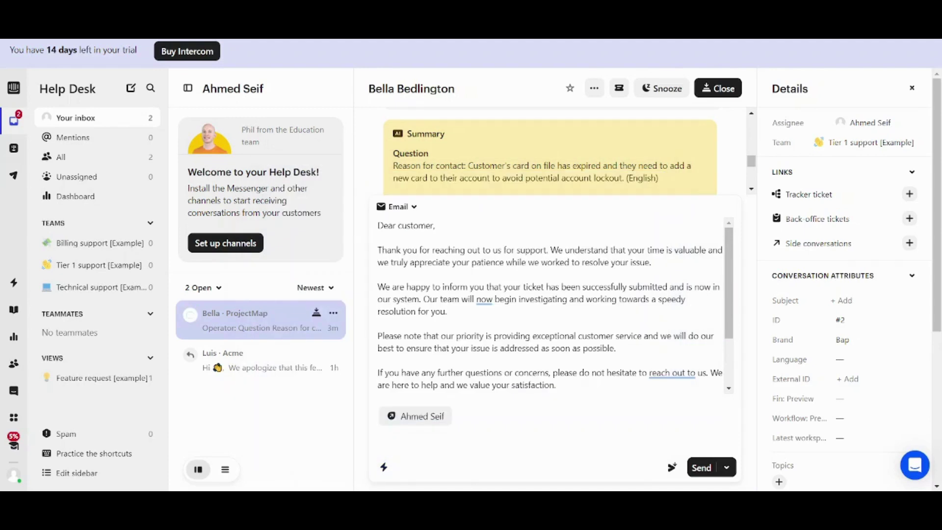
left_click(384, 466)
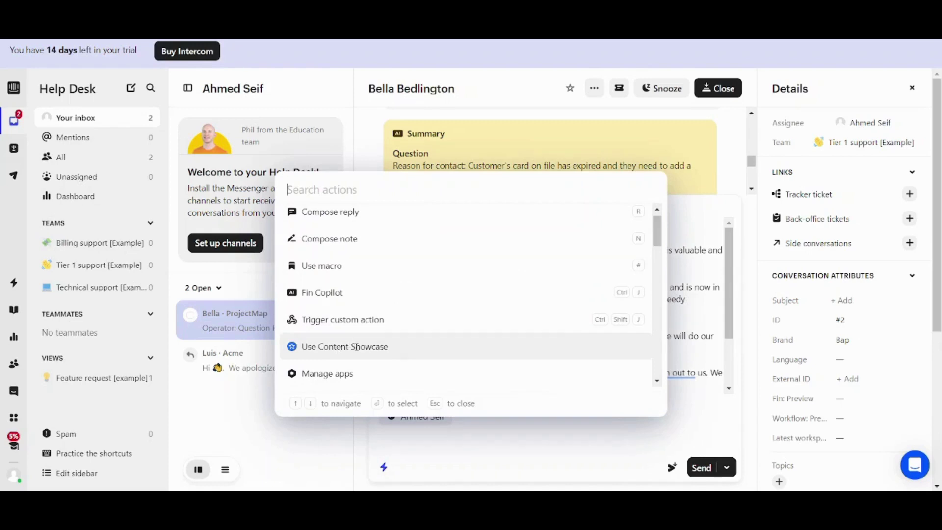
left_click(354, 346)
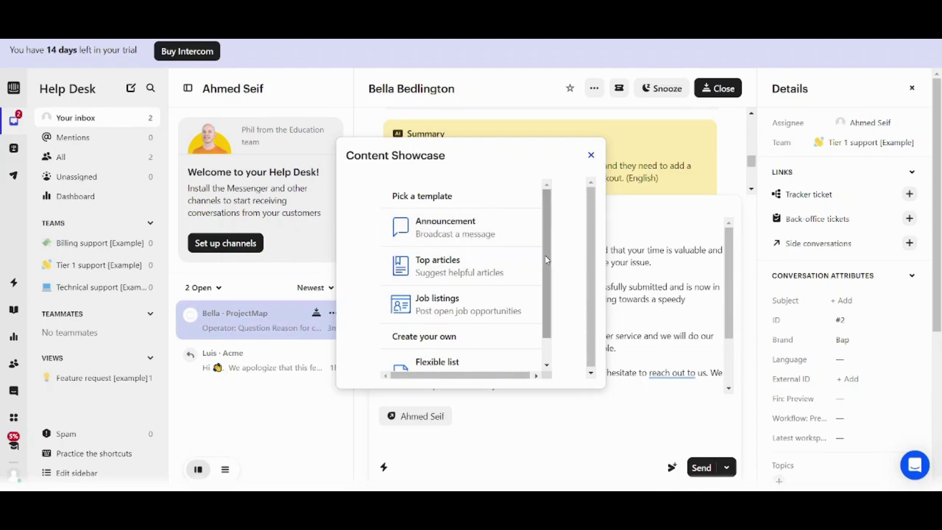
scroll(543, 265, "down", 1)
scroll(552, 294, "up", 1)
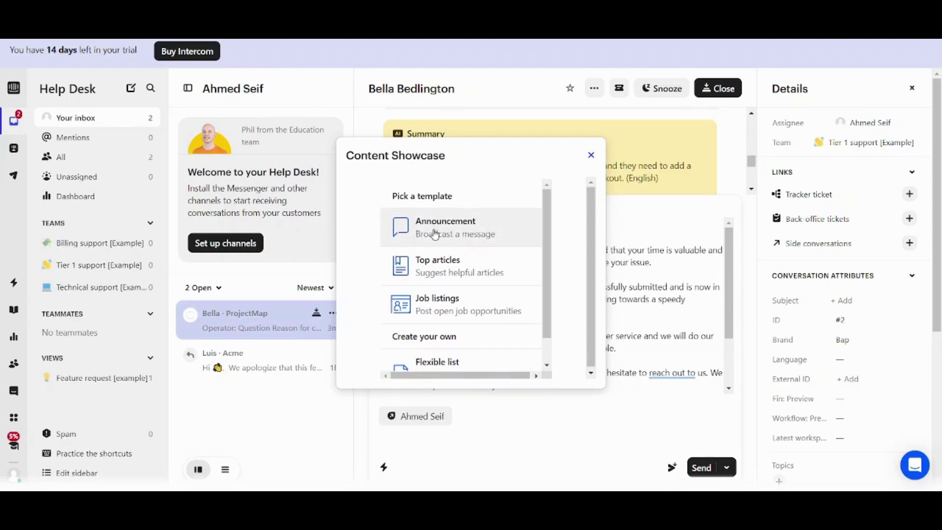
left_click(449, 235)
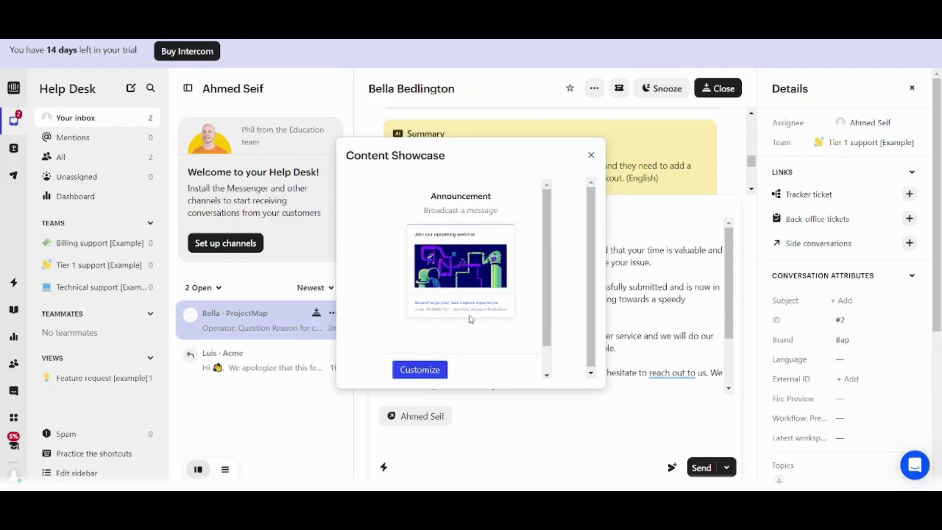
- Review the Announcement customization form, then close it without inserting anything into the reply
left_click(420, 369)
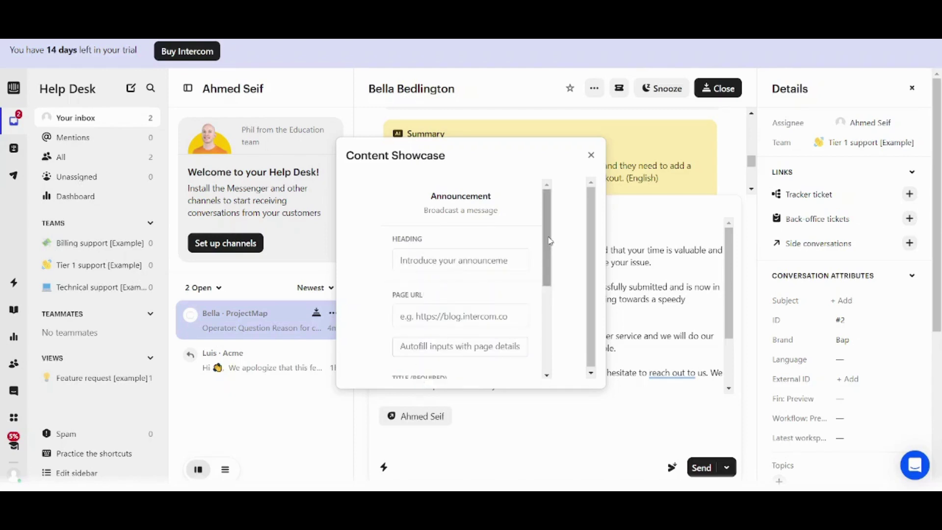
left_click_drag(550, 242, 555, 277)
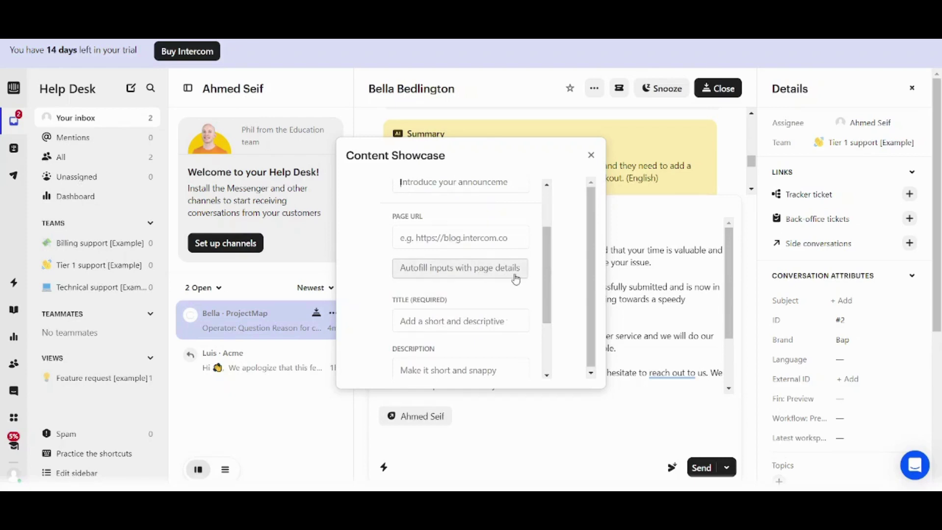
left_click_drag(548, 282, 550, 308)
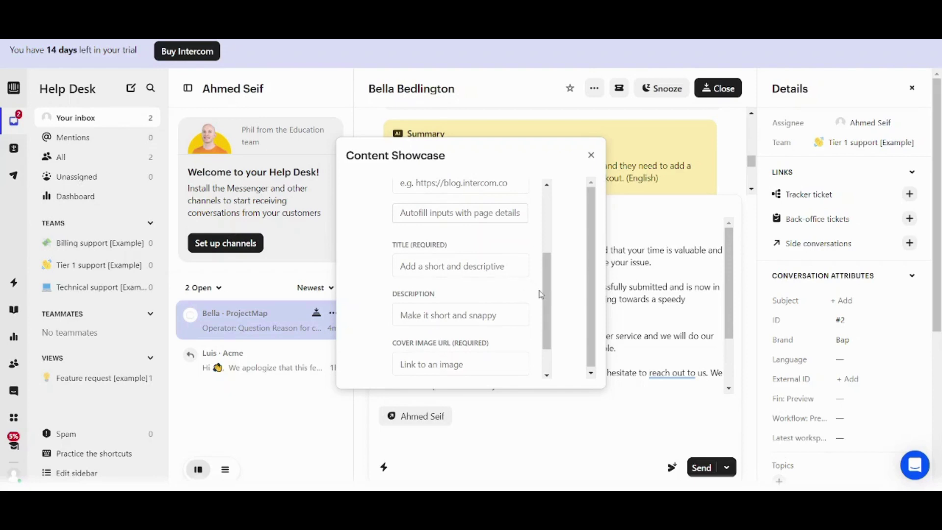
left_click_drag(546, 297, 558, 344)
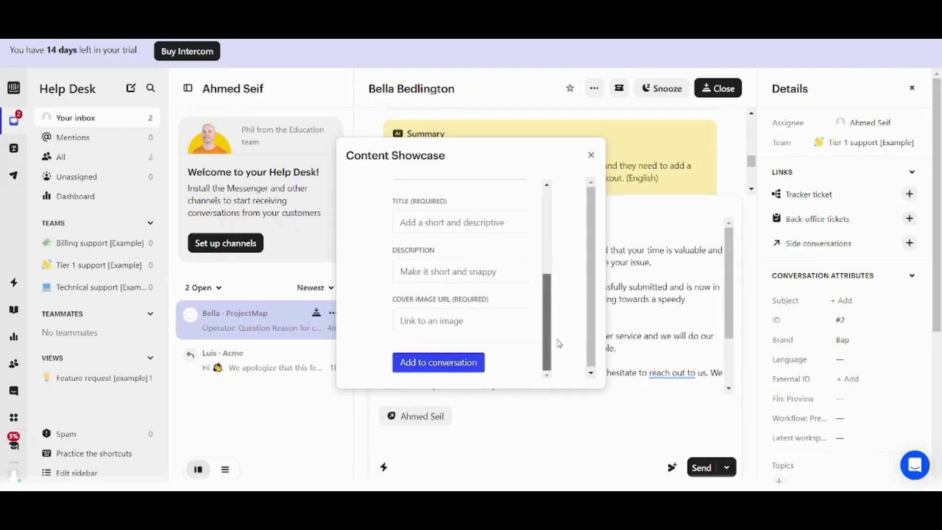
left_click(592, 156)
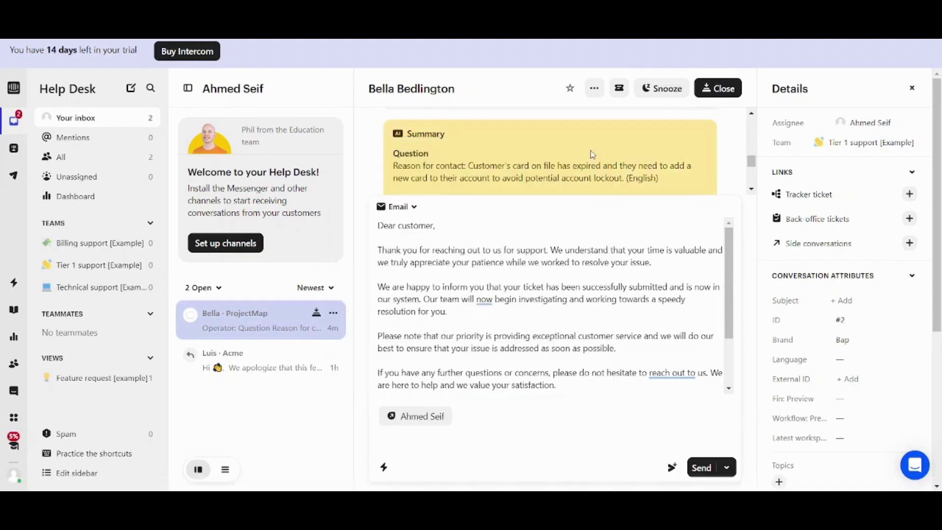
- Convert the conversation into customer ticket #1 of type Upgrade Request [Example], now Submitted
left_click(382, 465)
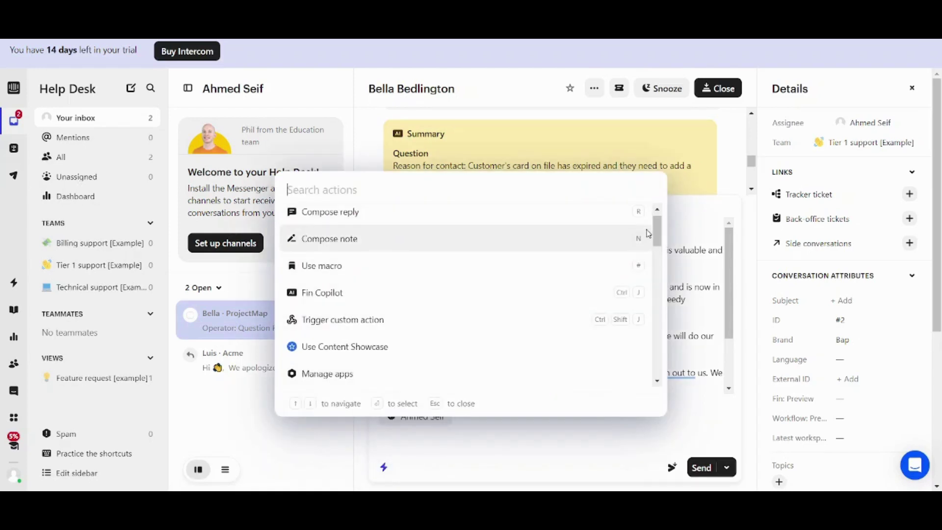
scroll(657, 233, "down", 1)
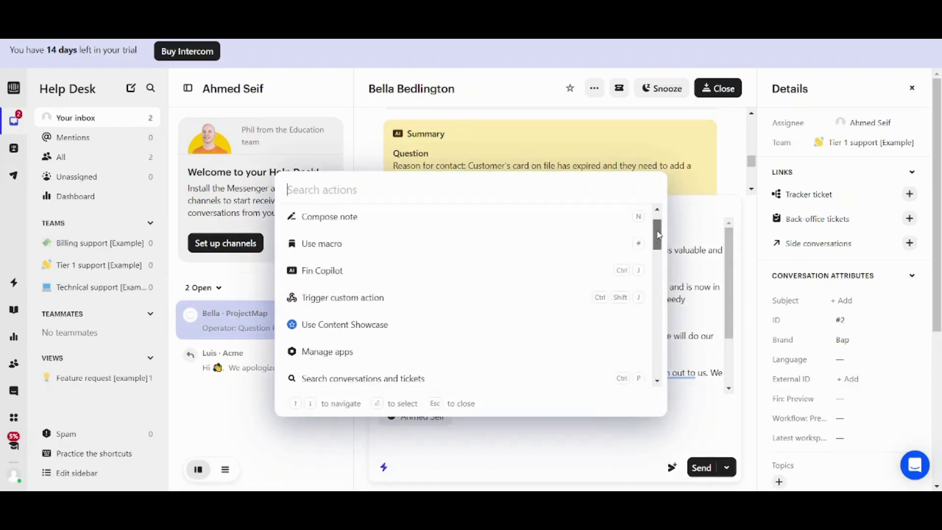
left_click_drag(658, 235, 660, 242)
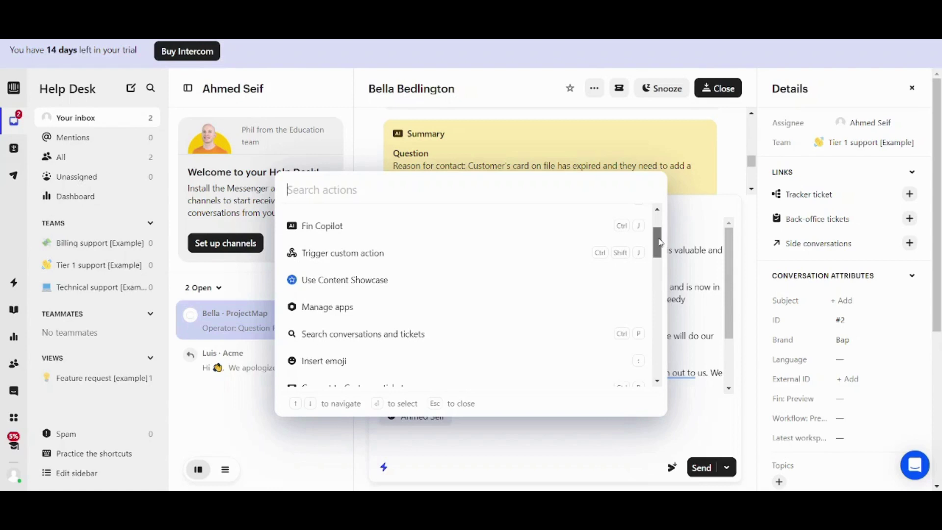
left_click_drag(661, 242, 661, 249)
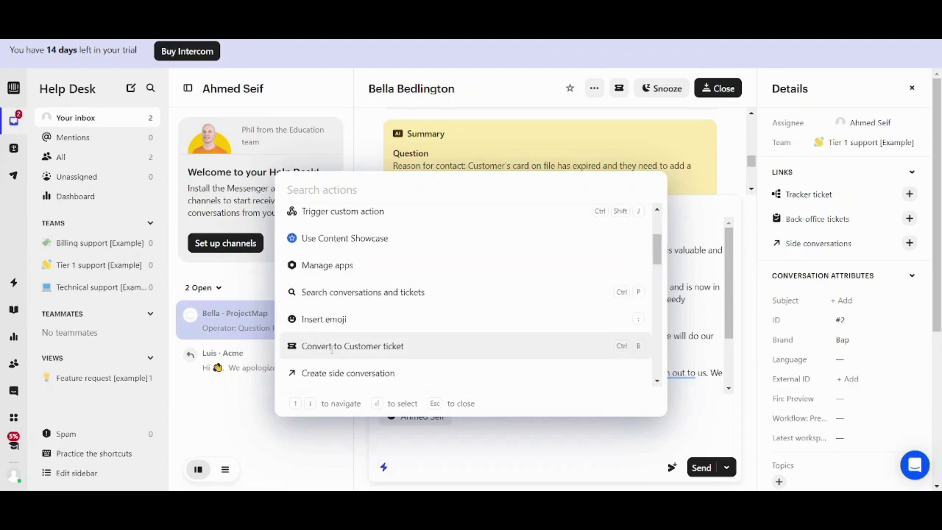
left_click(377, 347)
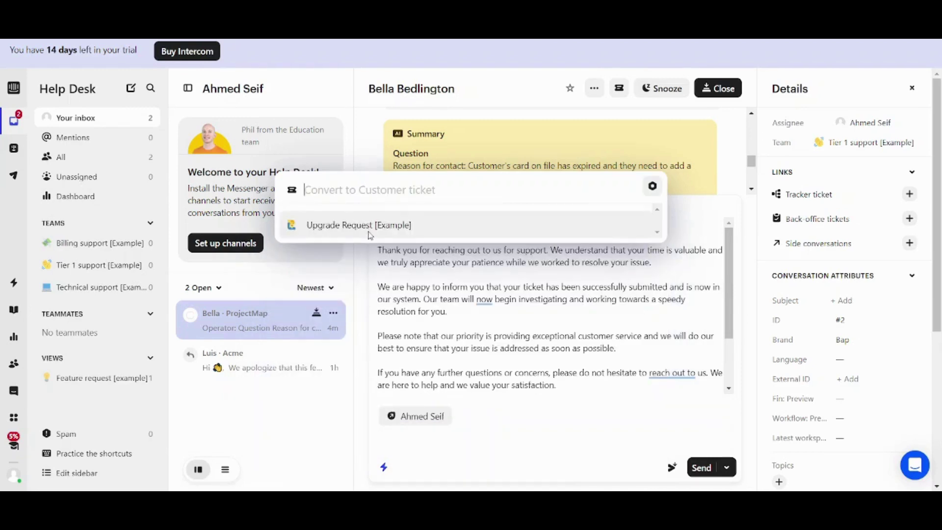
left_click(351, 228)
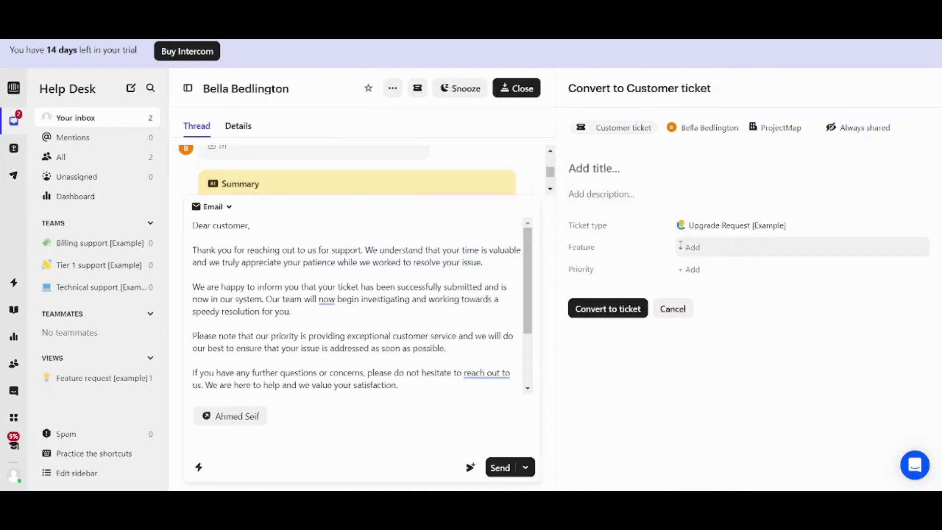
left_click(607, 313)
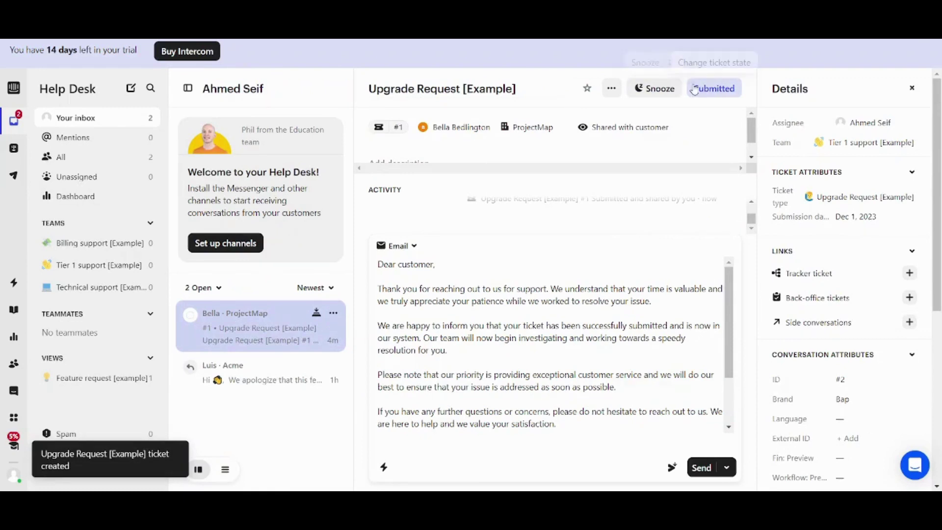
- Change the Upgrade Request ticket's state from Submitted to Resolved, then Closed
left_click(720, 90)
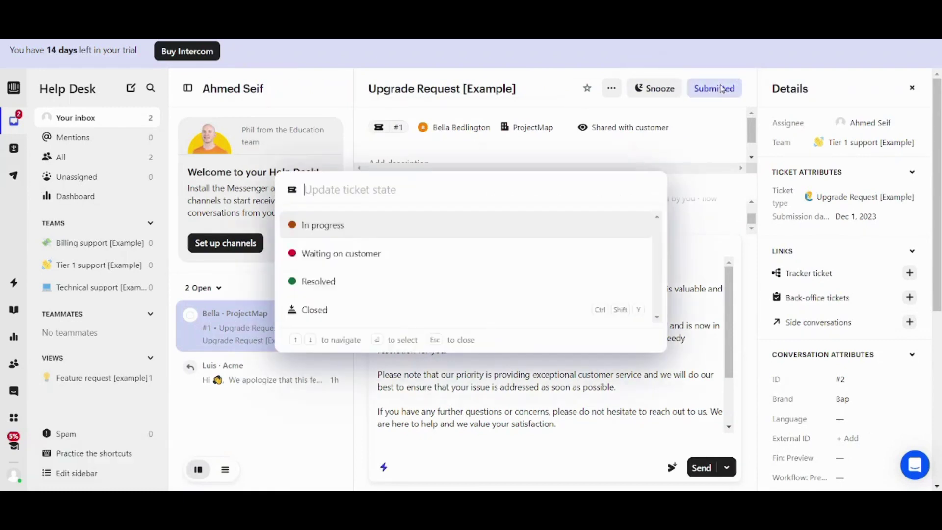
left_click(324, 293)
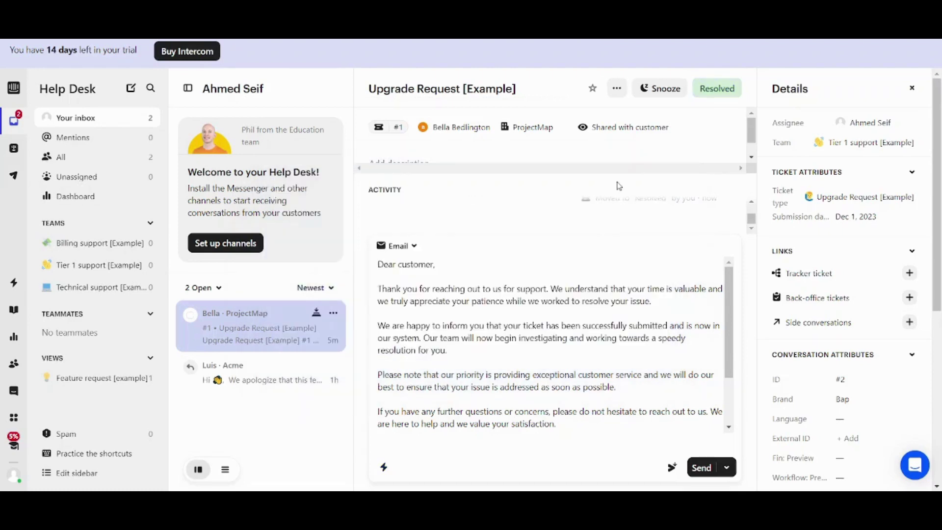
left_click(717, 100)
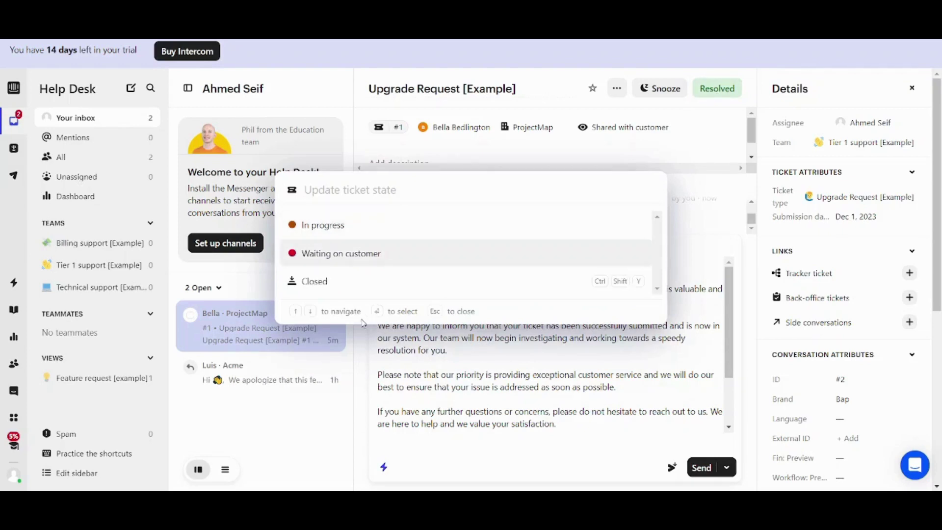
left_click(328, 289)
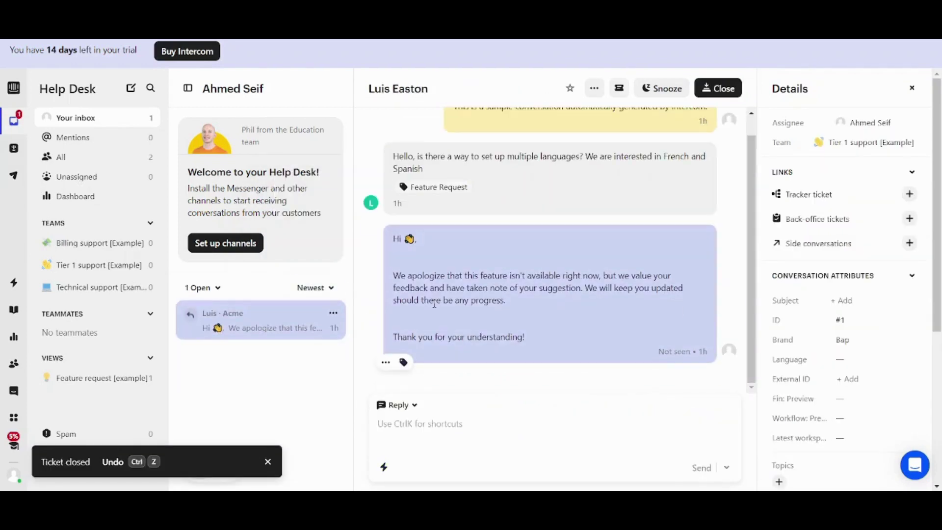
- Filter the inbox to Closed conversations and open the closed Upgrade Request ticket
left_click(218, 289)
left_click(223, 330)
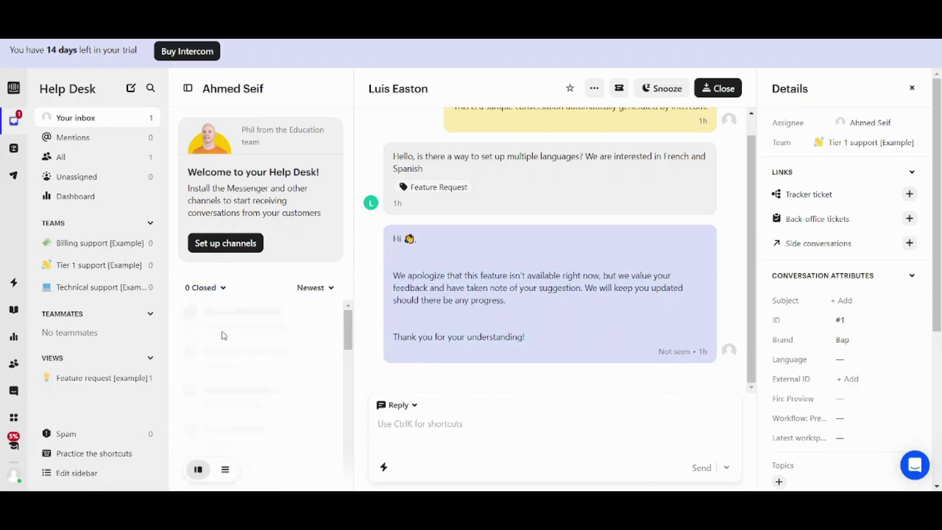
left_click(214, 317)
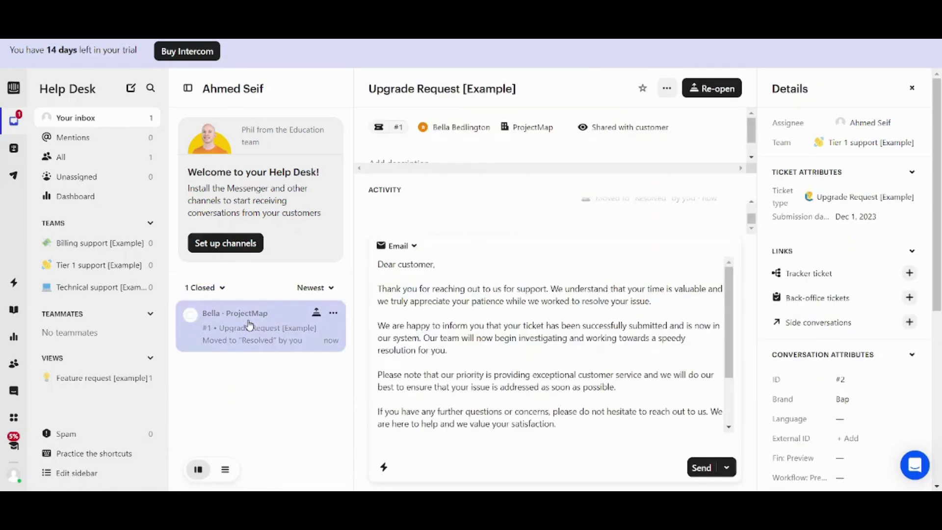
left_click(383, 467)
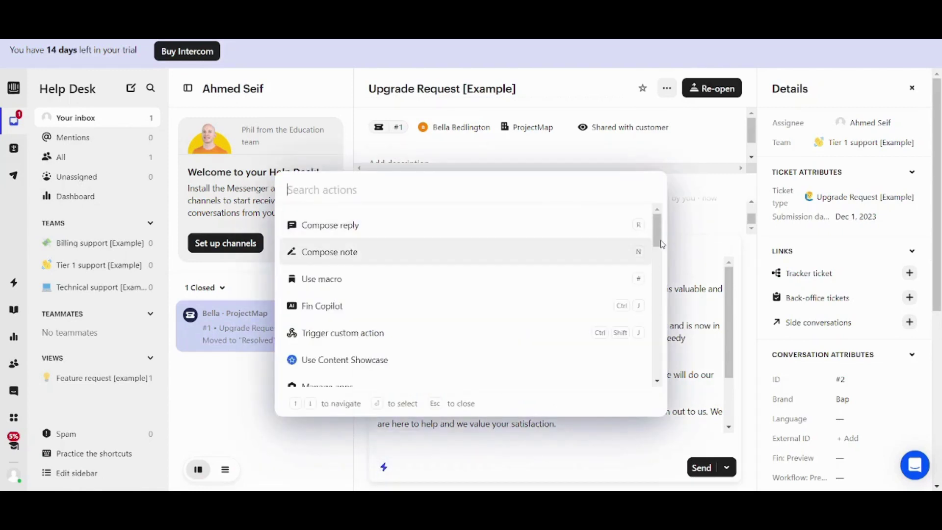
scroll(666, 259, "down", 2)
scroll(665, 259, "down", 5)
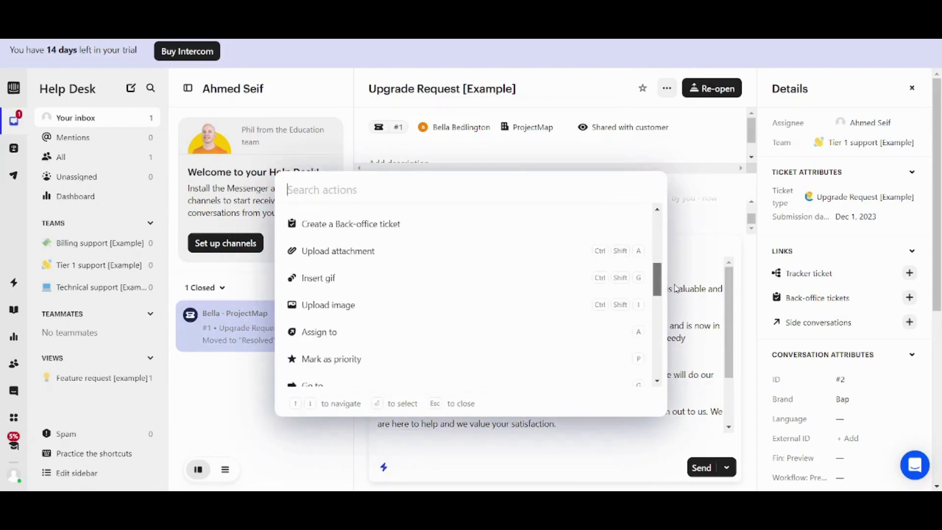
scroll(676, 303, "down", 2)
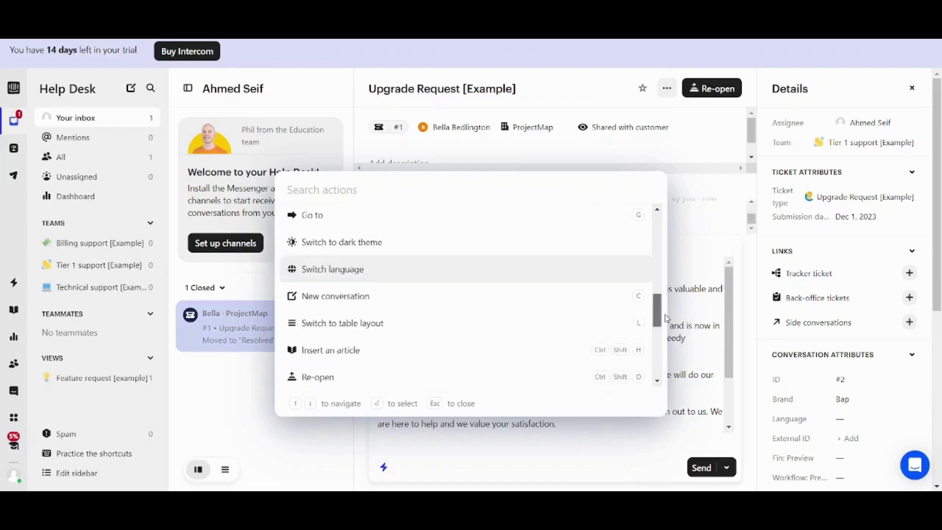
scroll(665, 314, "down", 5)
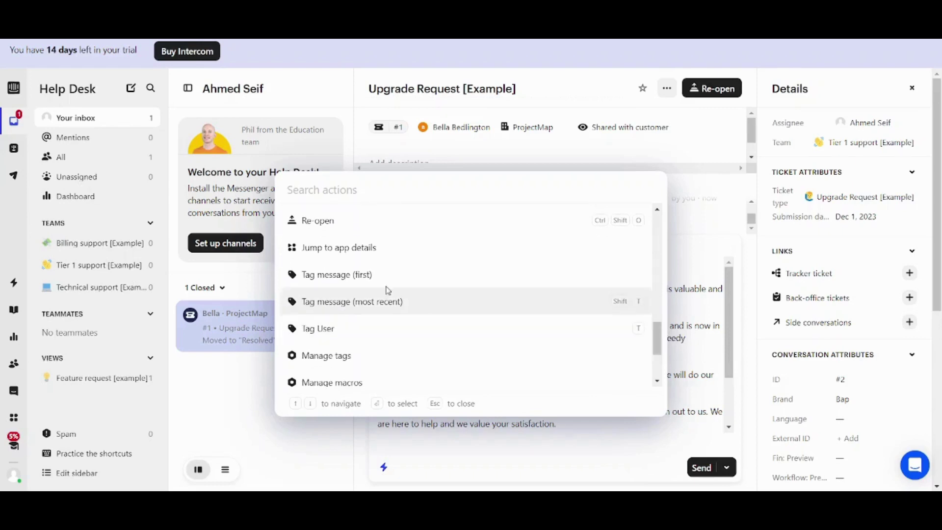
scroll(660, 341, "down", 4)
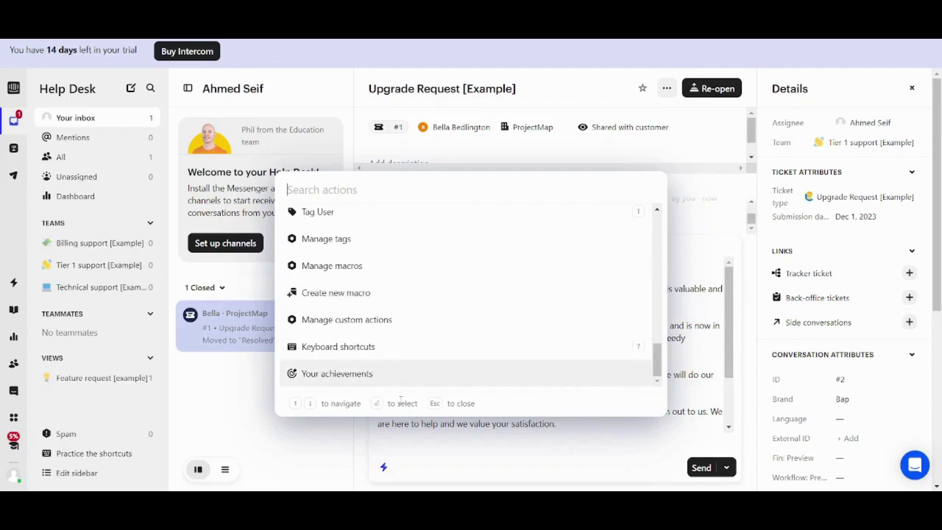
left_click(440, 452)
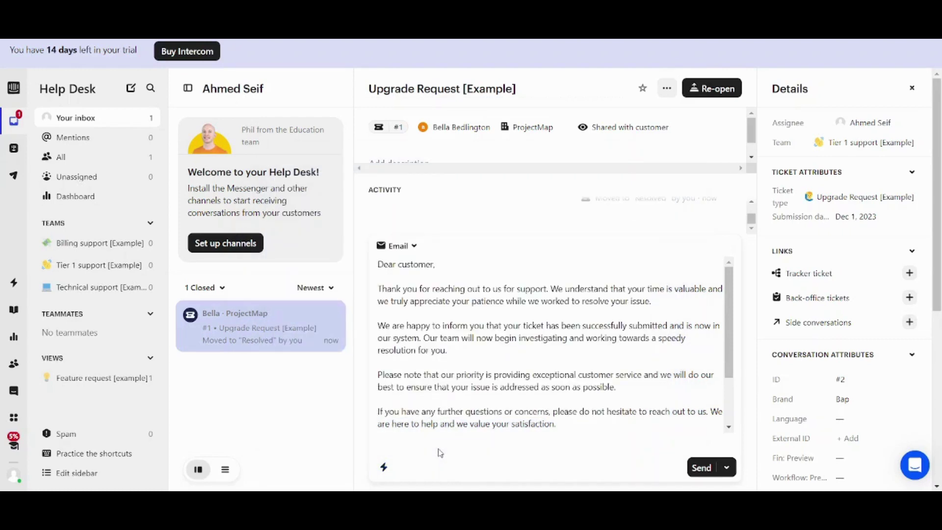